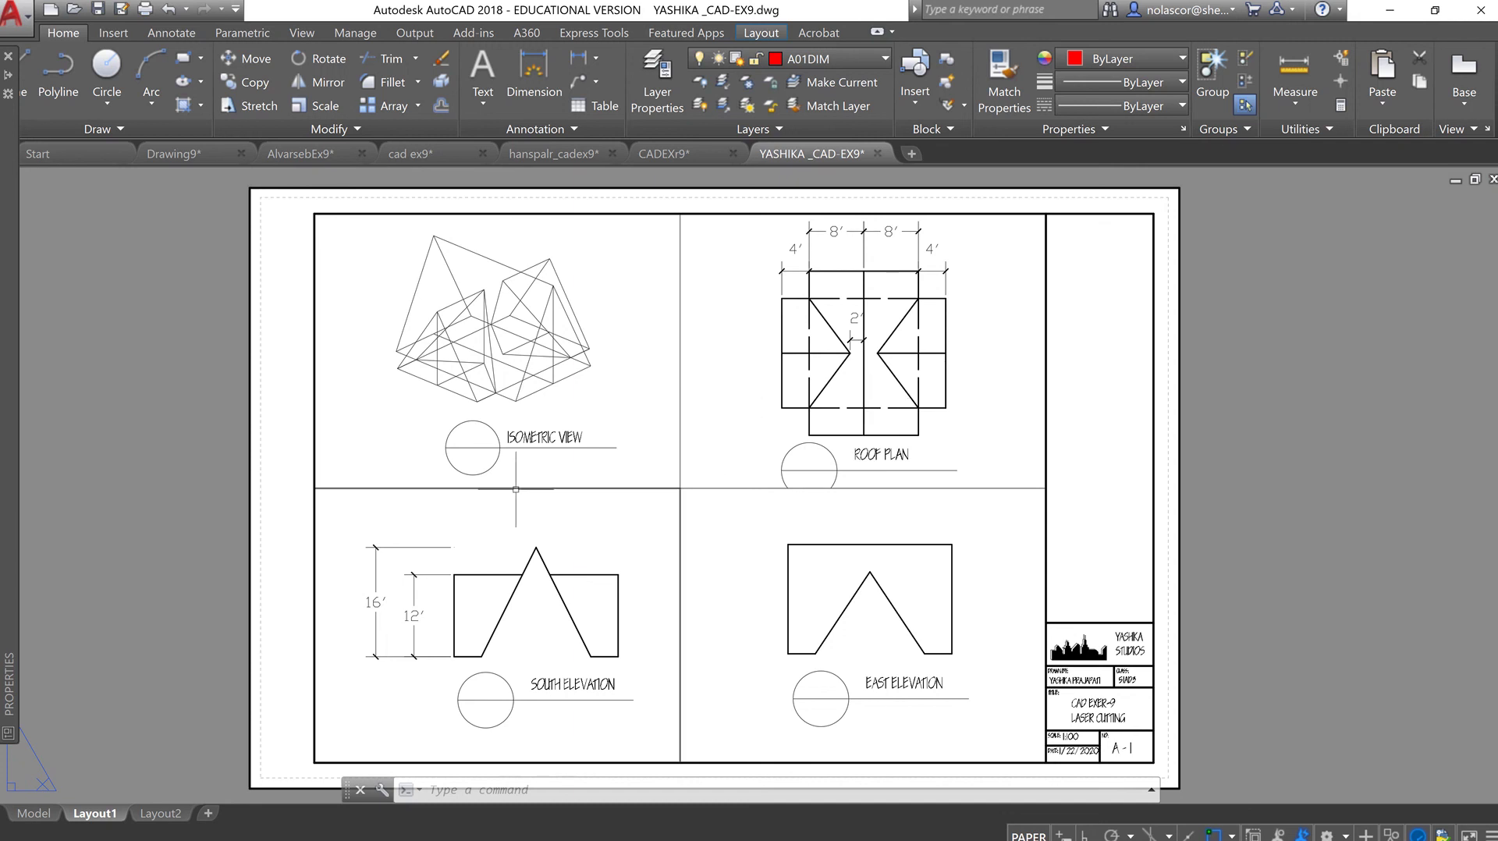
Switch to Model and back to Layout1, then bring up Layout1's Page Setup Manager
{"action": "mouse_move", "coordinate": [102, 825]}
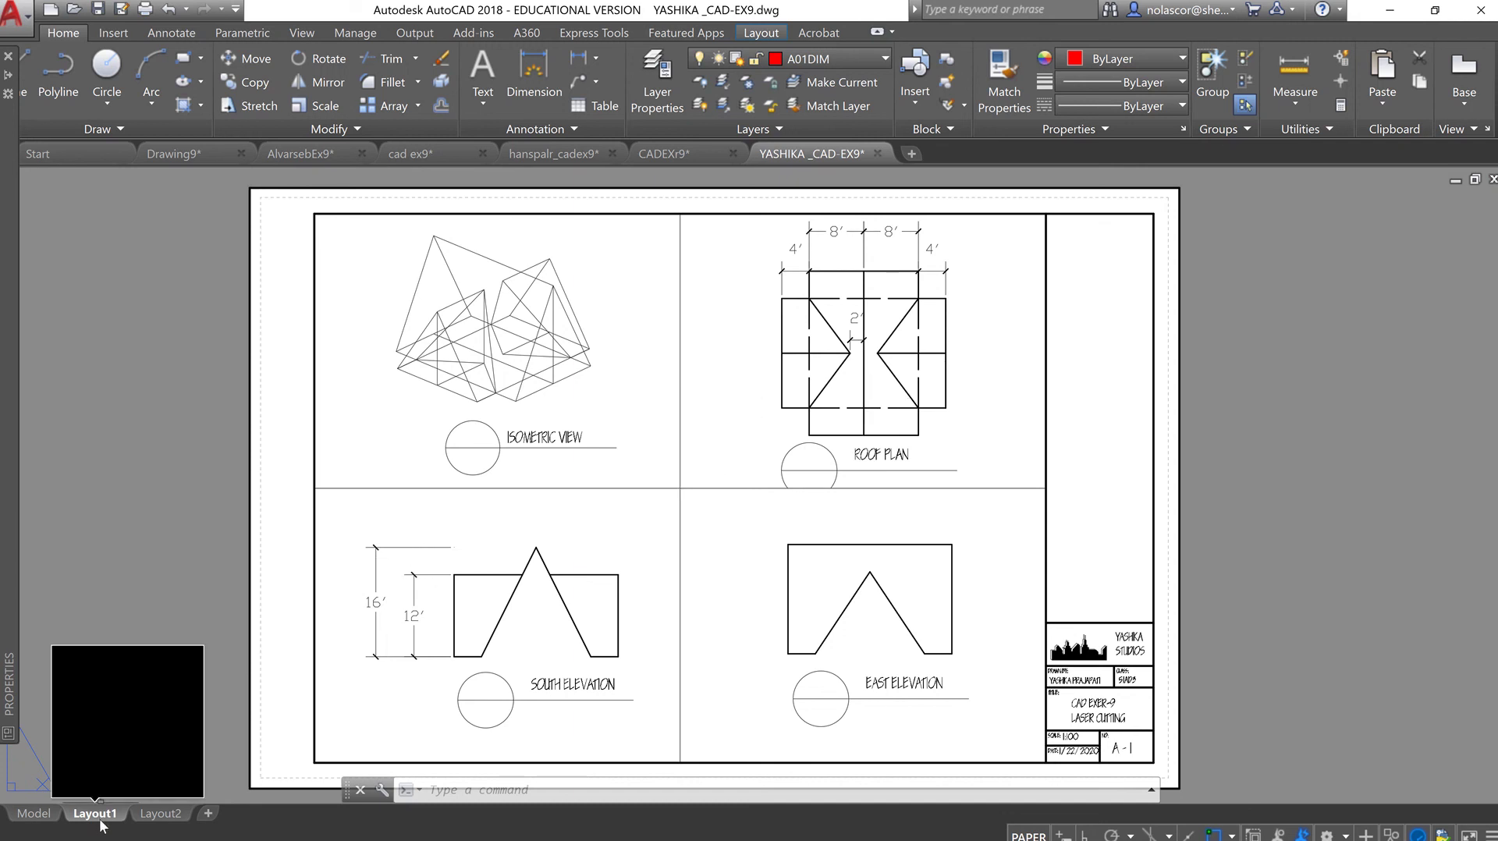
{"action": "right_click", "coordinate": [101, 825]}
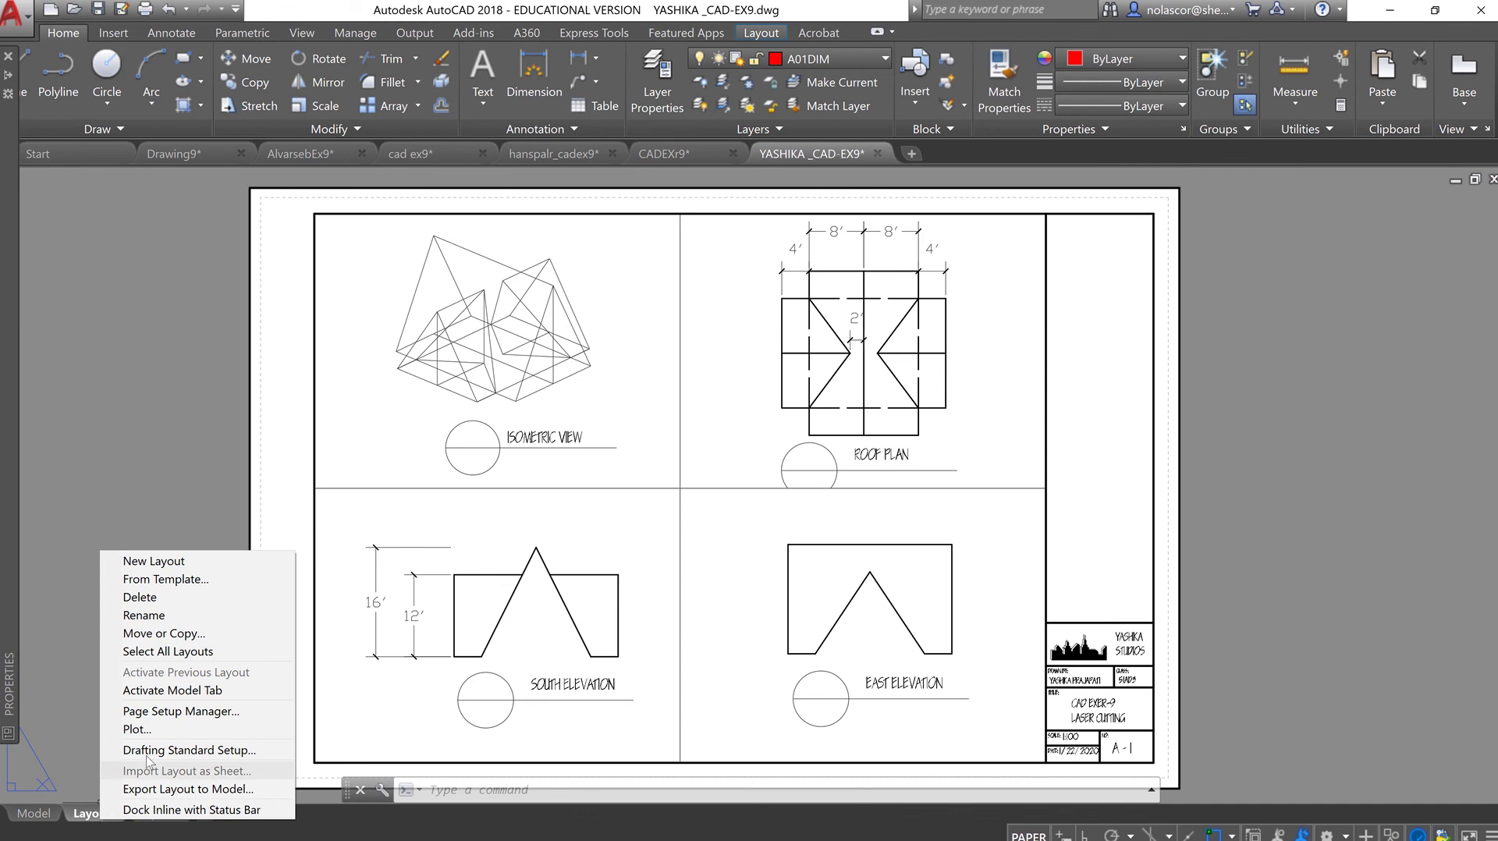
{"action": "left_click", "coordinate": [35, 814]}
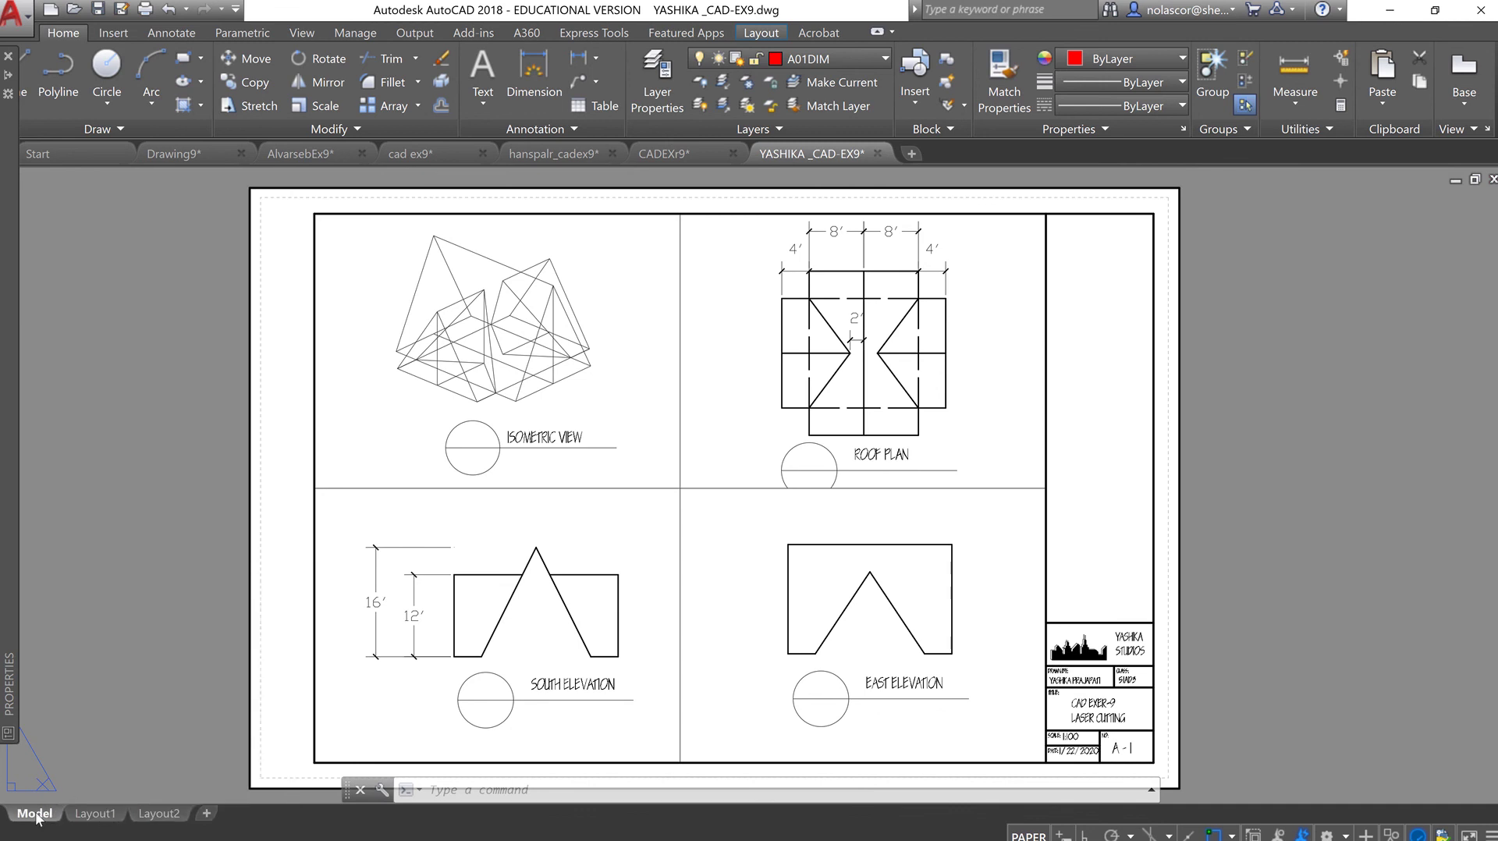
{"action": "right_click", "coordinate": [37, 819]}
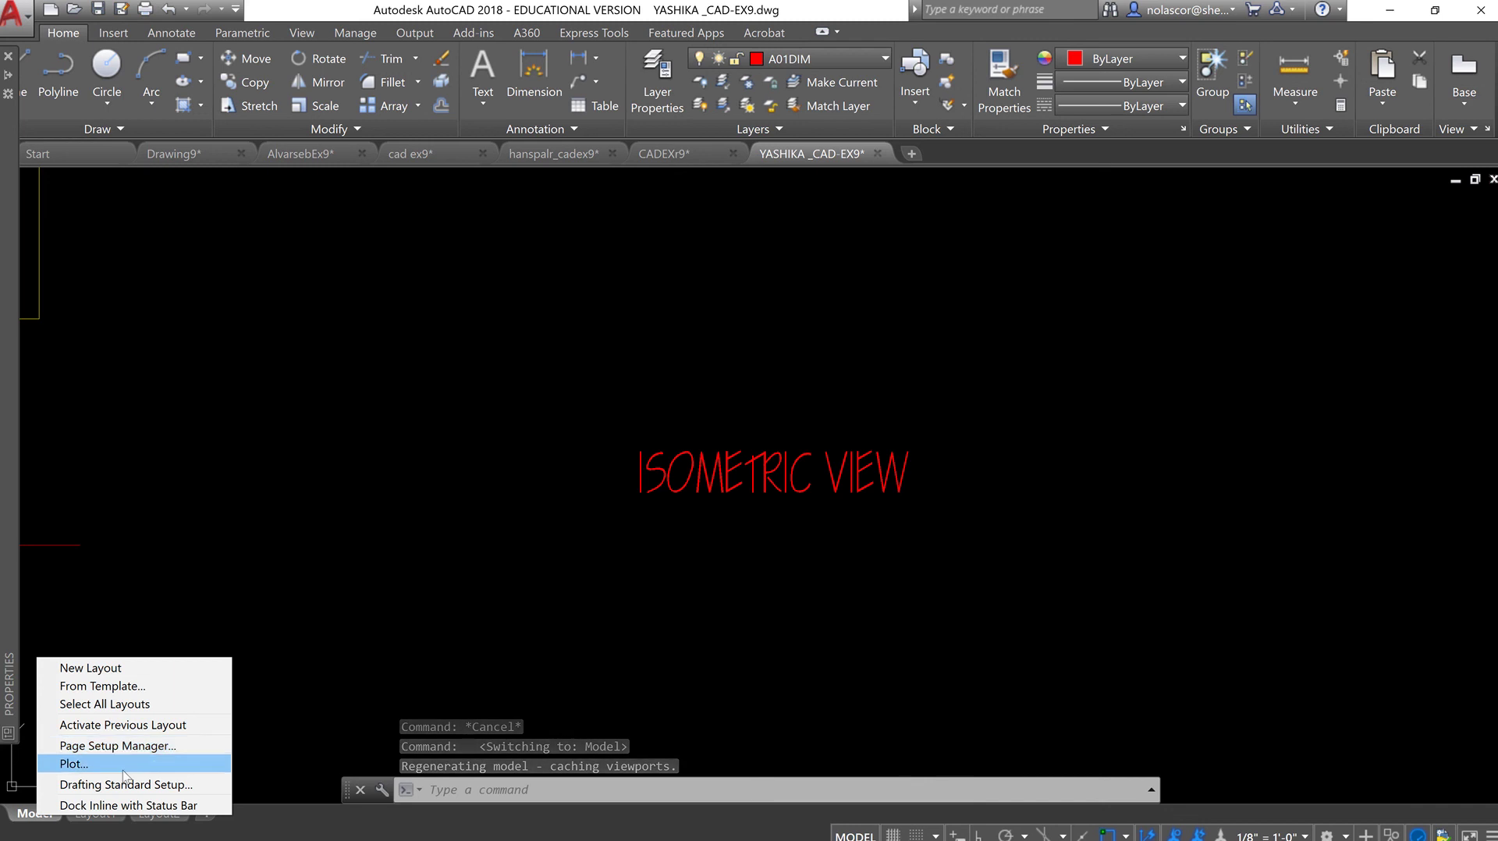
{"action": "left_click", "coordinate": [29, 819]}
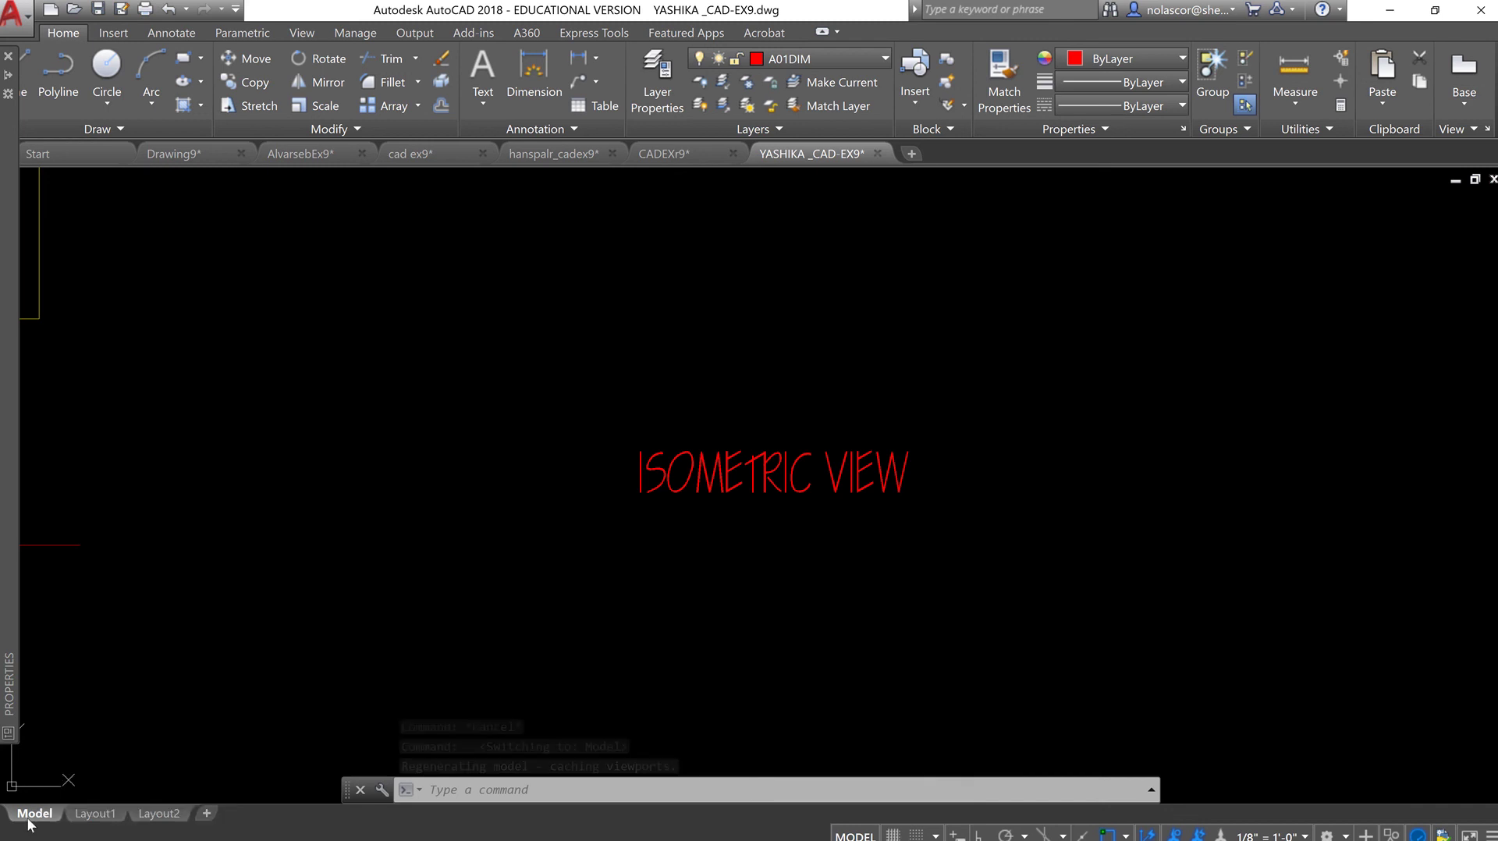
{"action": "left_click", "coordinate": [92, 815]}
{"action": "right_click", "coordinate": [90, 819]}
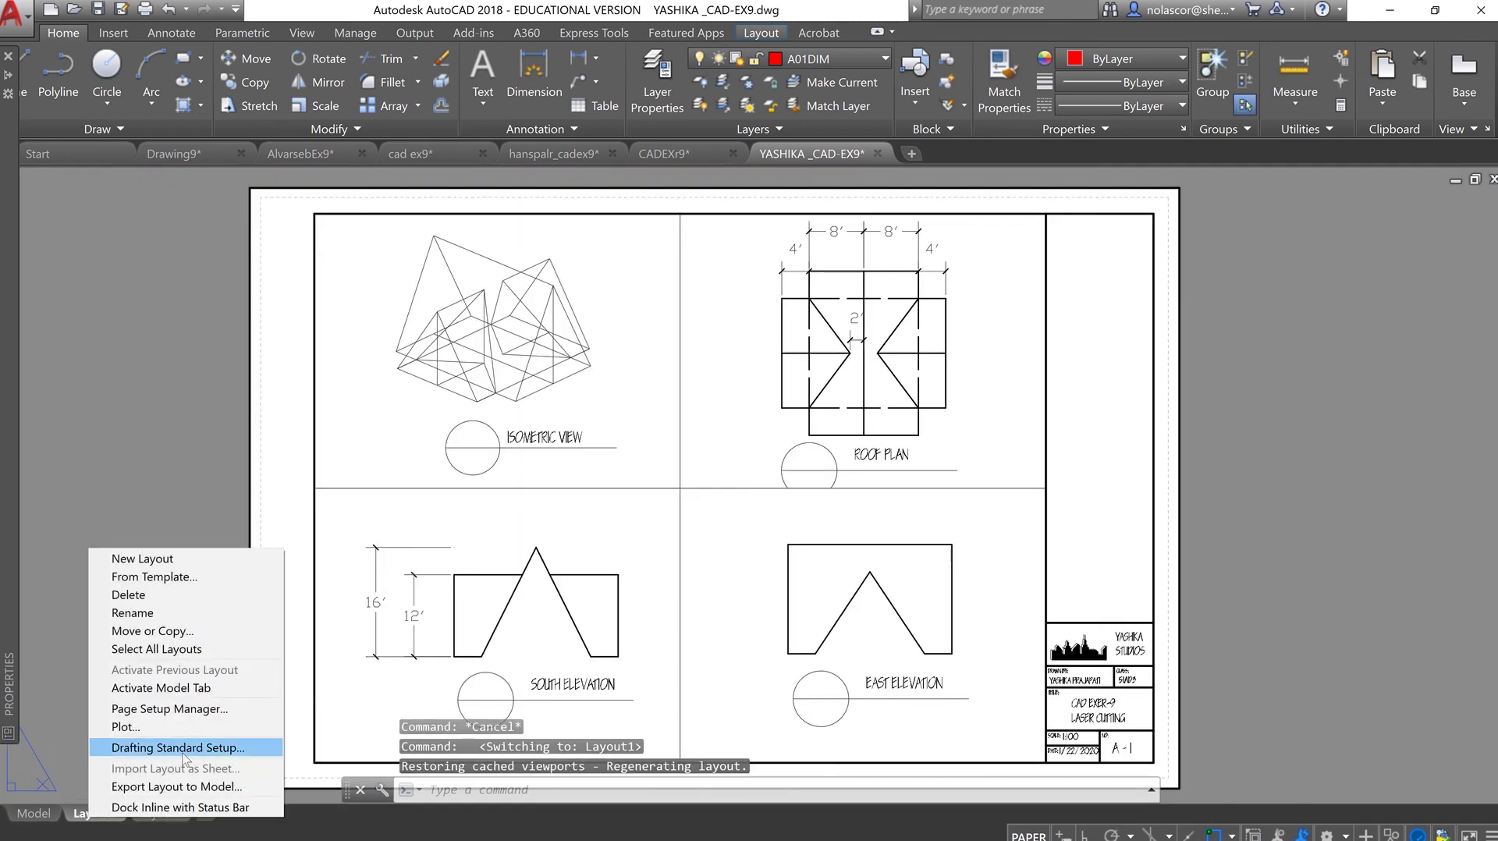
{"action": "left_click", "coordinate": [199, 712]}
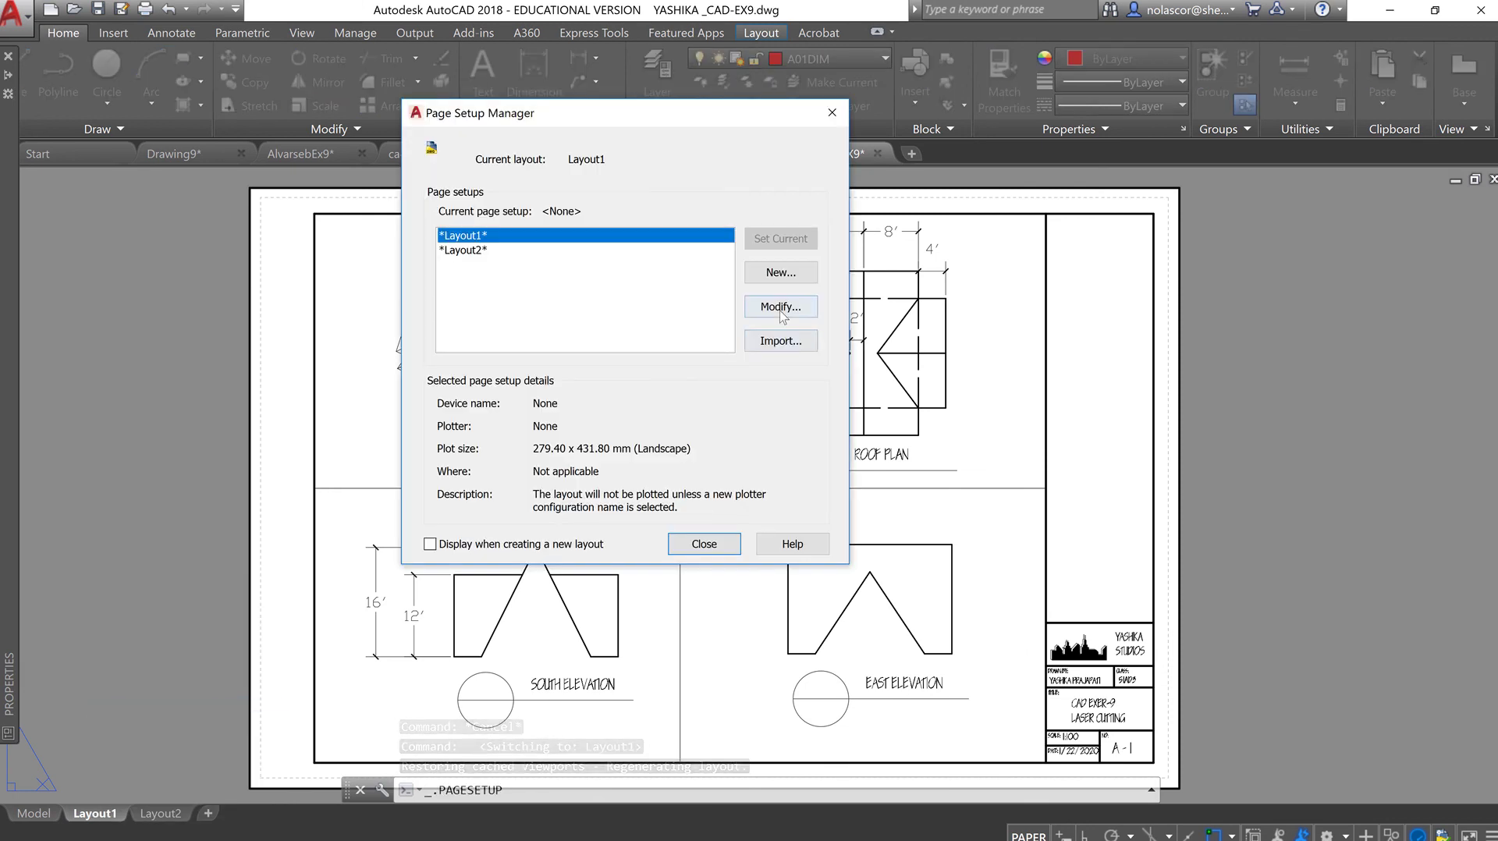
From Layout1's page setup, create a new plot style table from scratch named arch3
{"action": "left_click", "coordinate": [780, 307]}
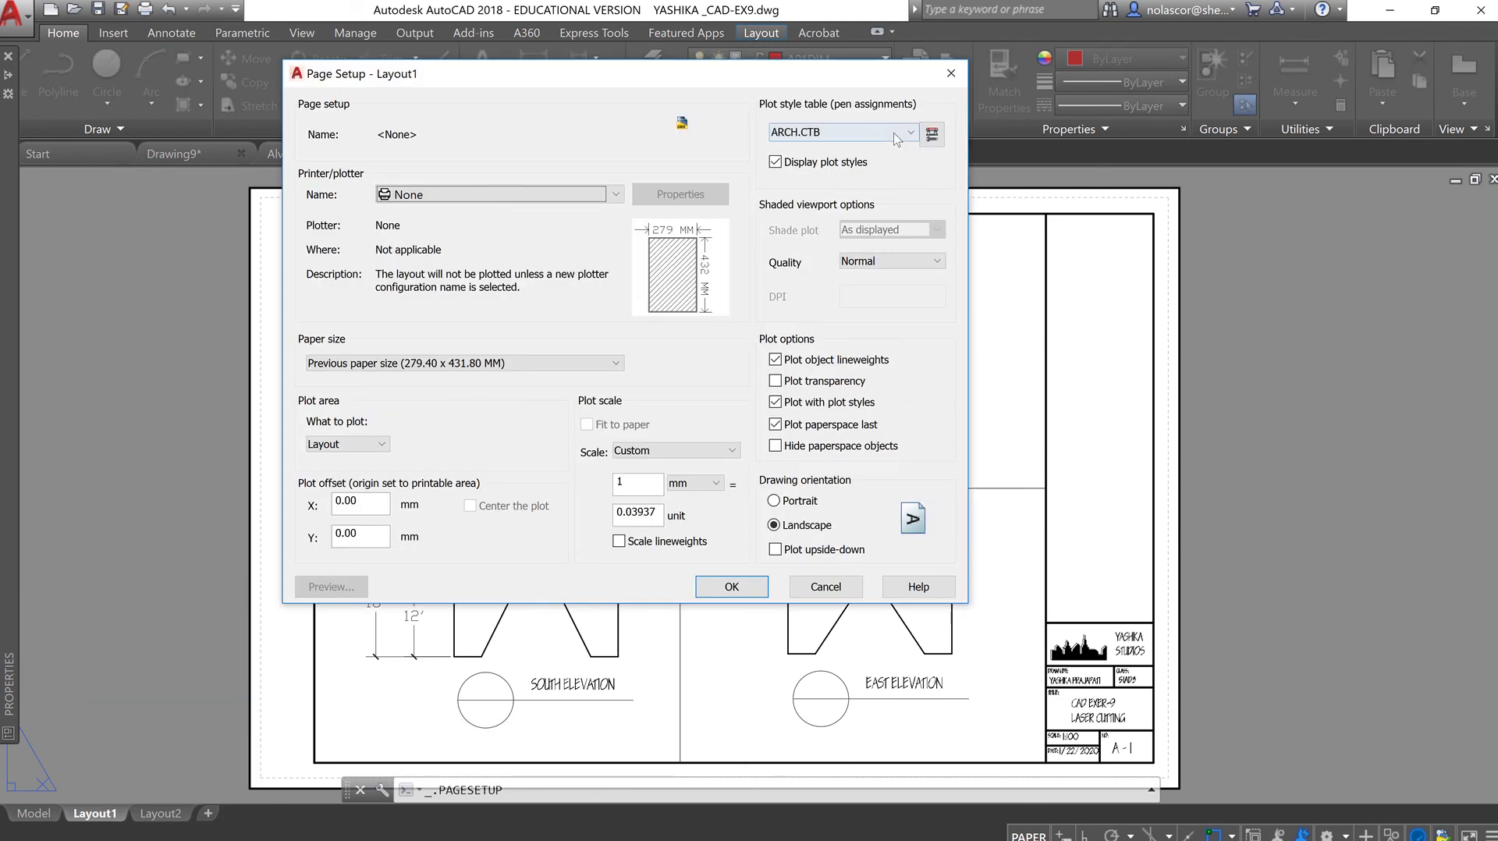
{"action": "left_click", "coordinate": [908, 133]}
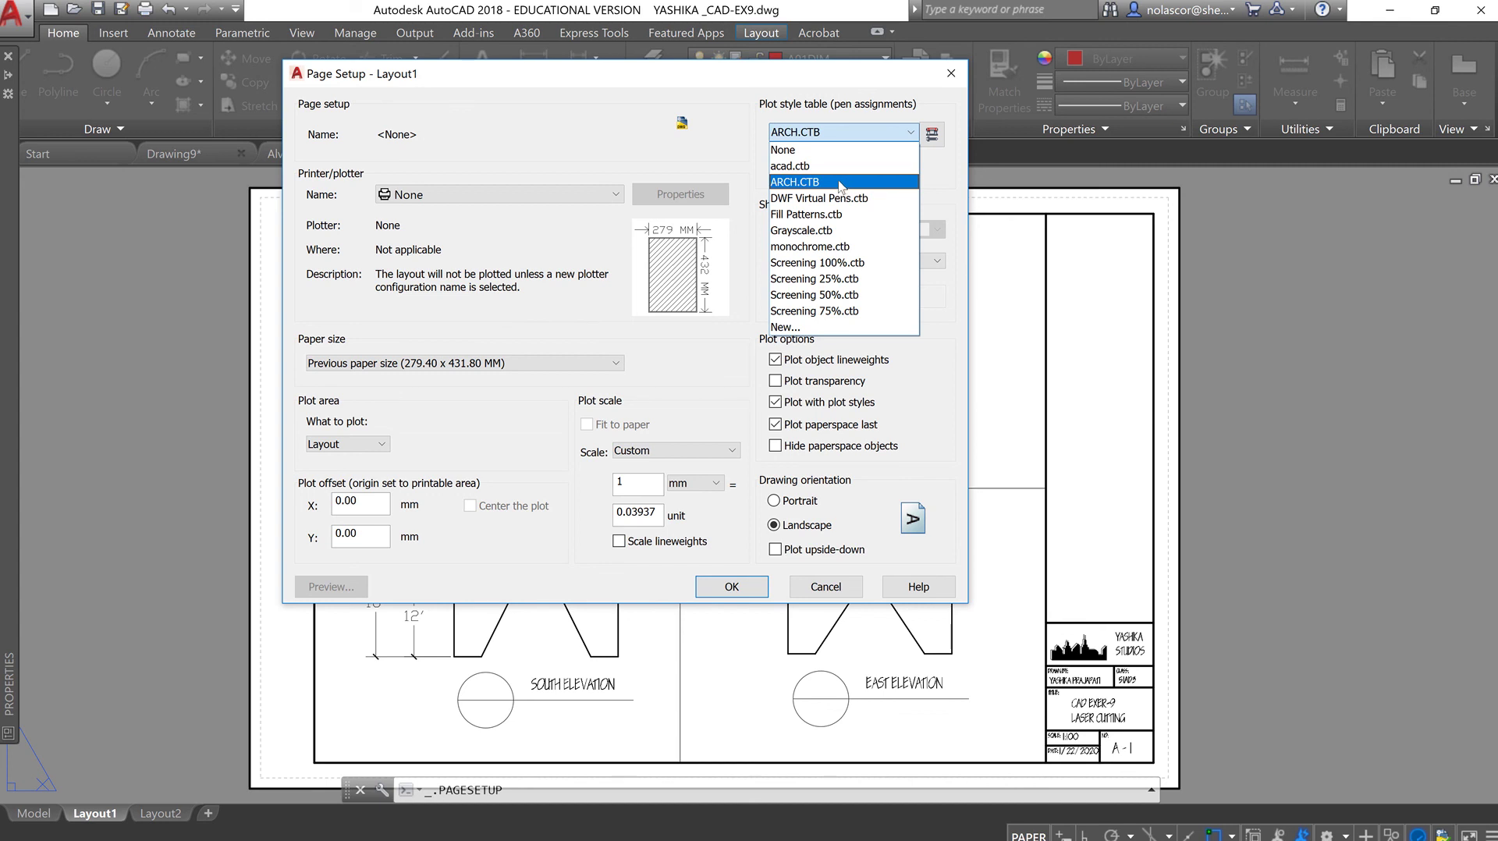
{"action": "left_click", "coordinate": [799, 327]}
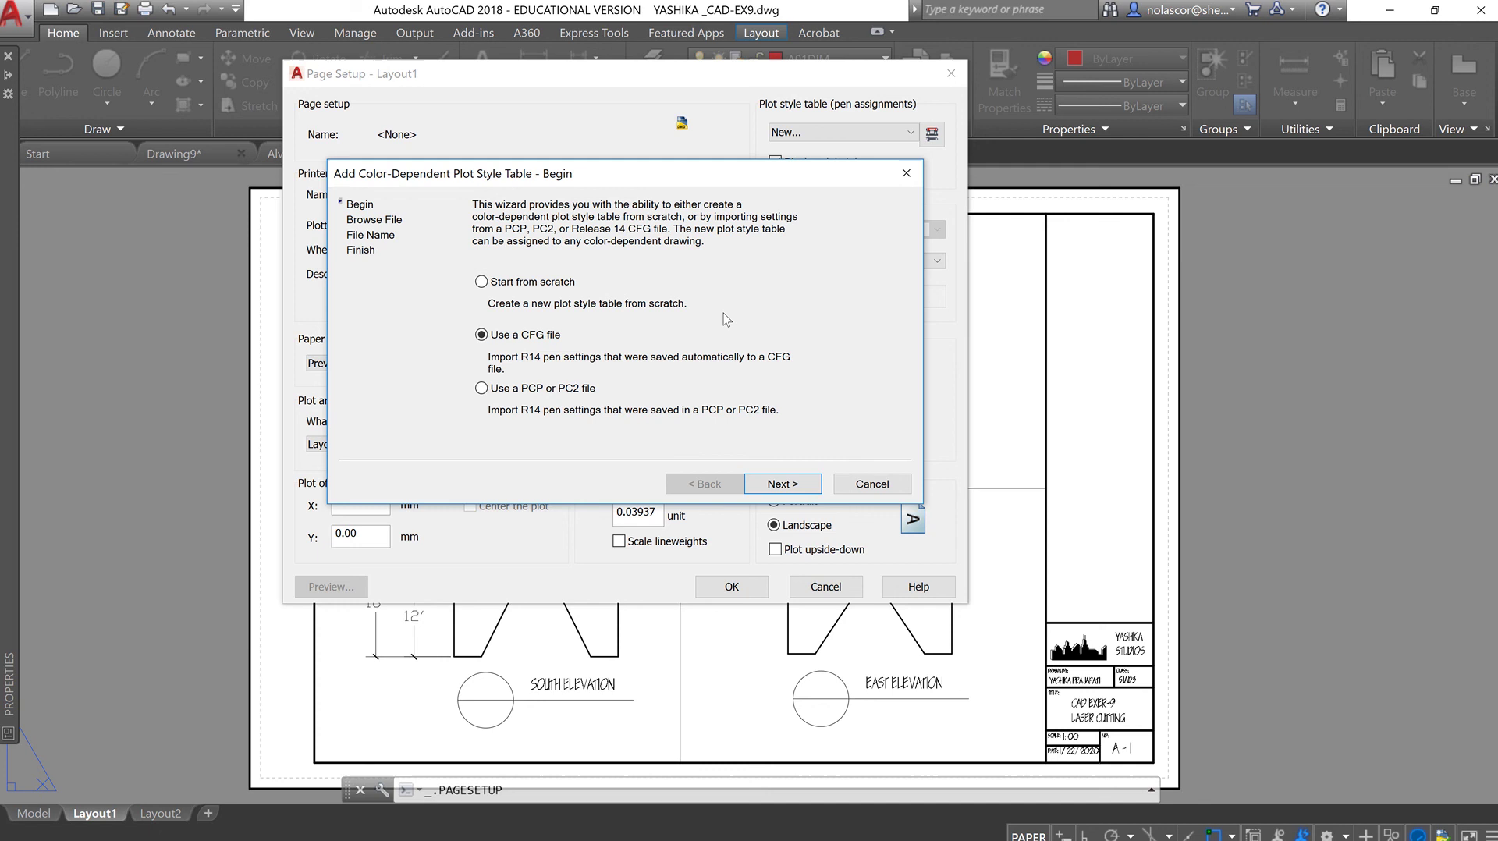
{"action": "left_click", "coordinate": [559, 285]}
{"action": "left_click", "coordinate": [796, 485]}
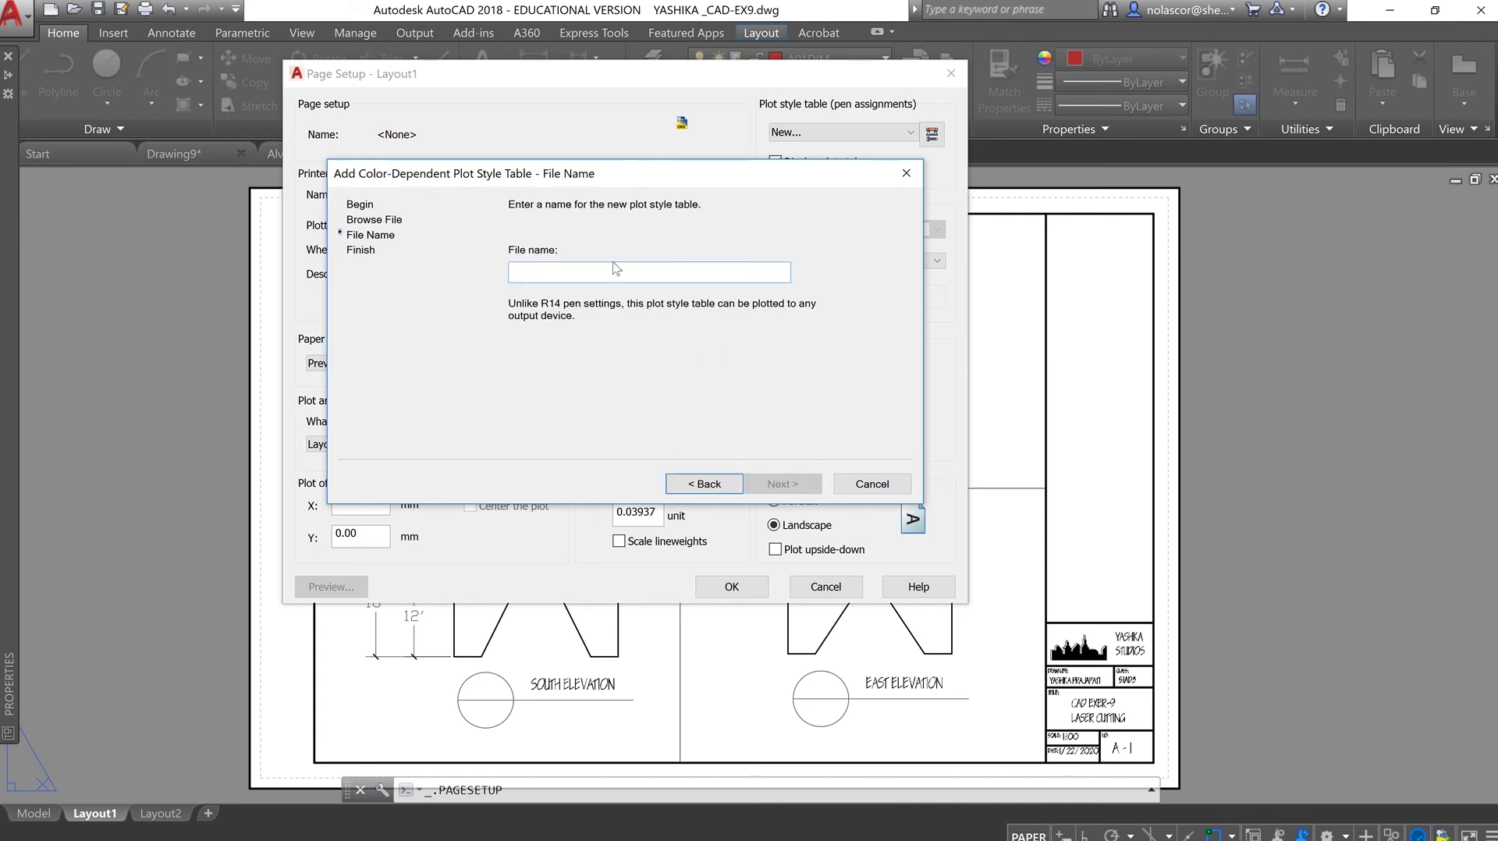
{"action": "type", "text": "arch3"}
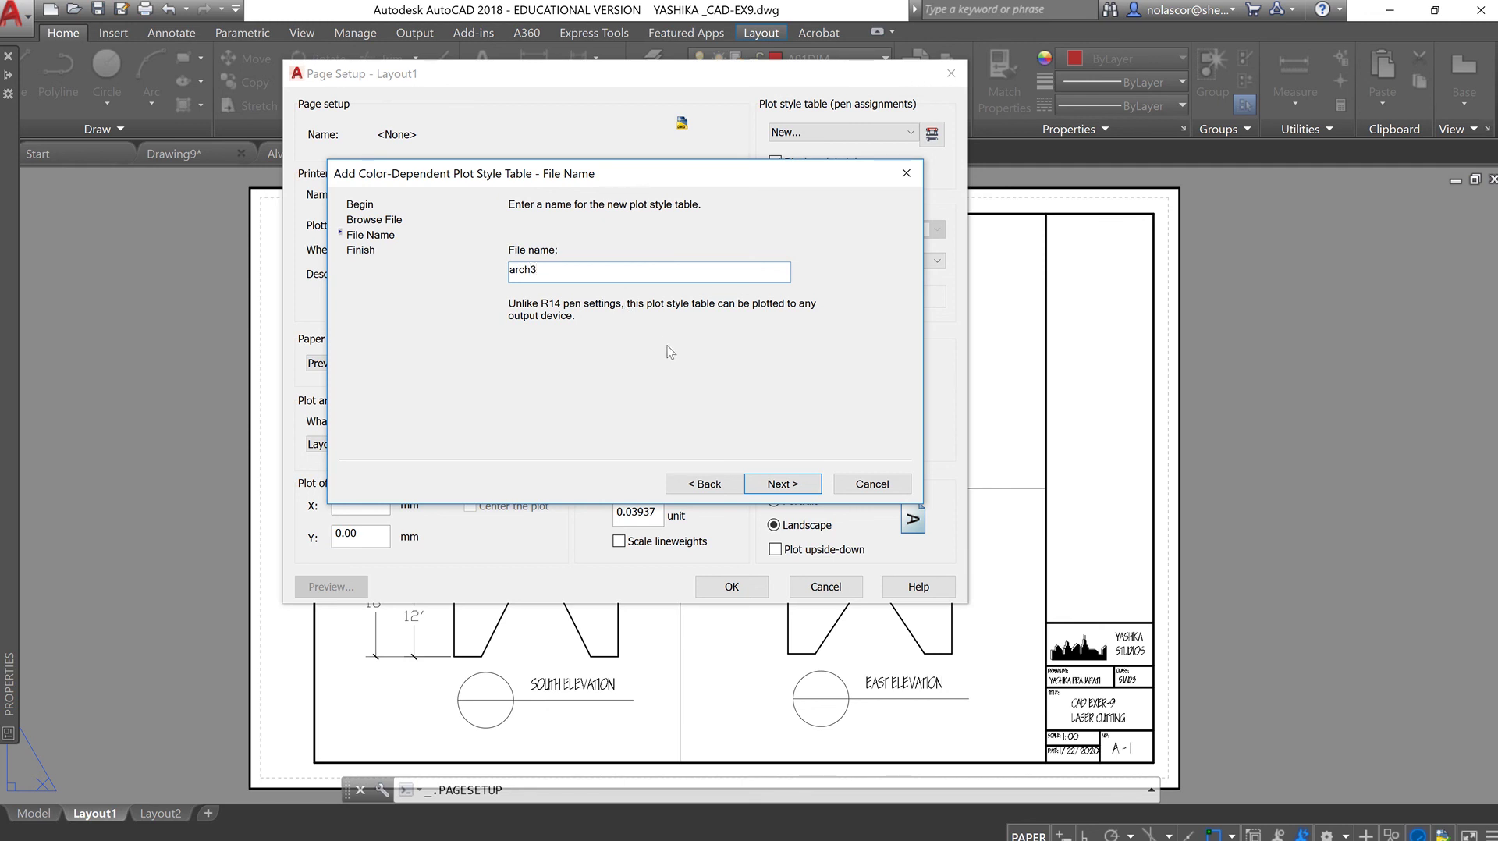
{"action": "left_click", "coordinate": [788, 485]}
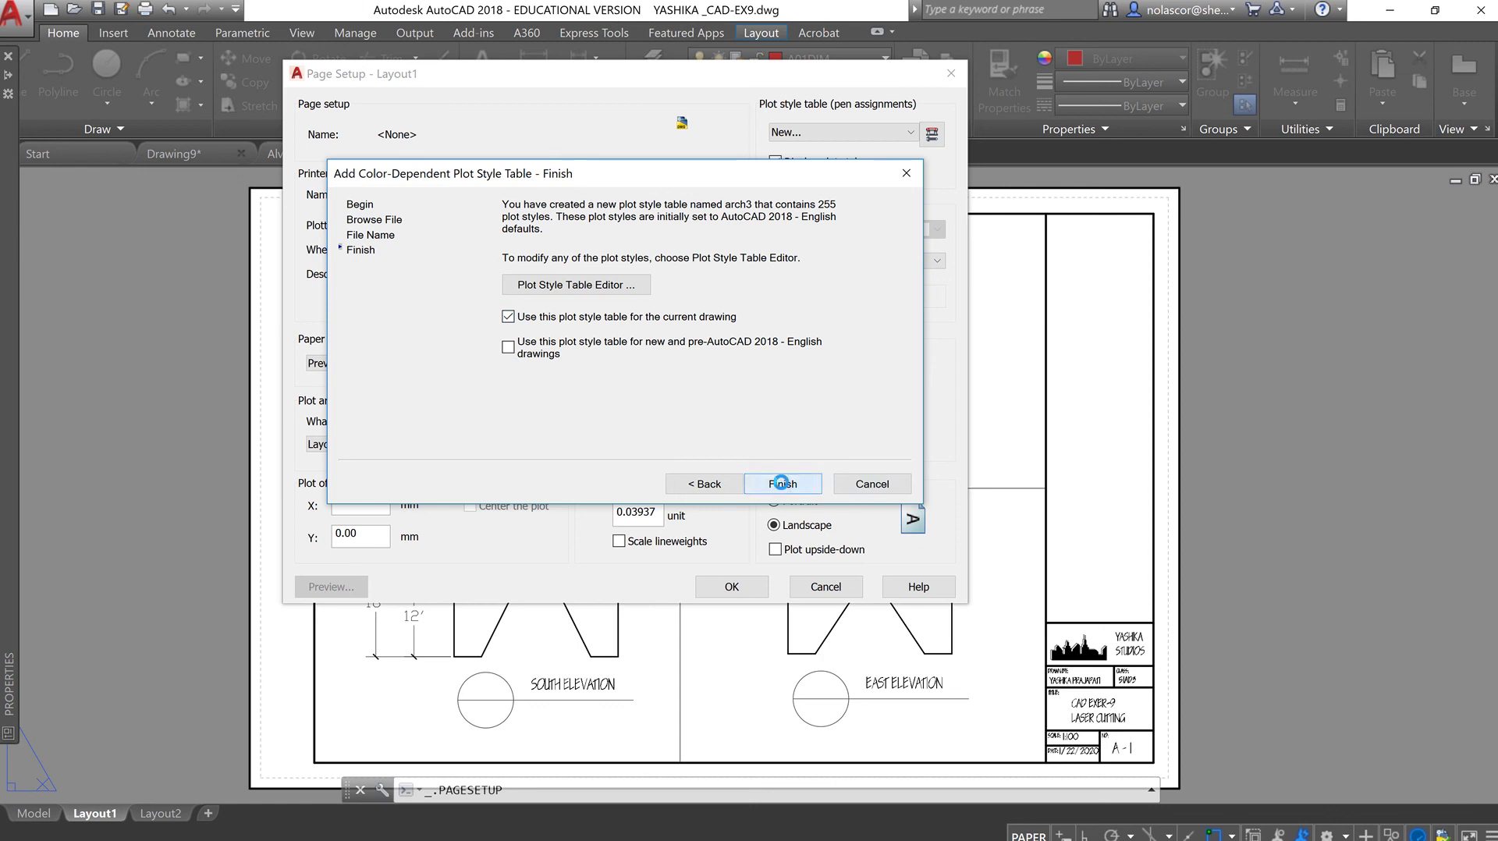
Finish the arch3 table and edit it so Color 1 through Color 9 plot in Black
{"action": "left_click", "coordinate": [780, 484]}
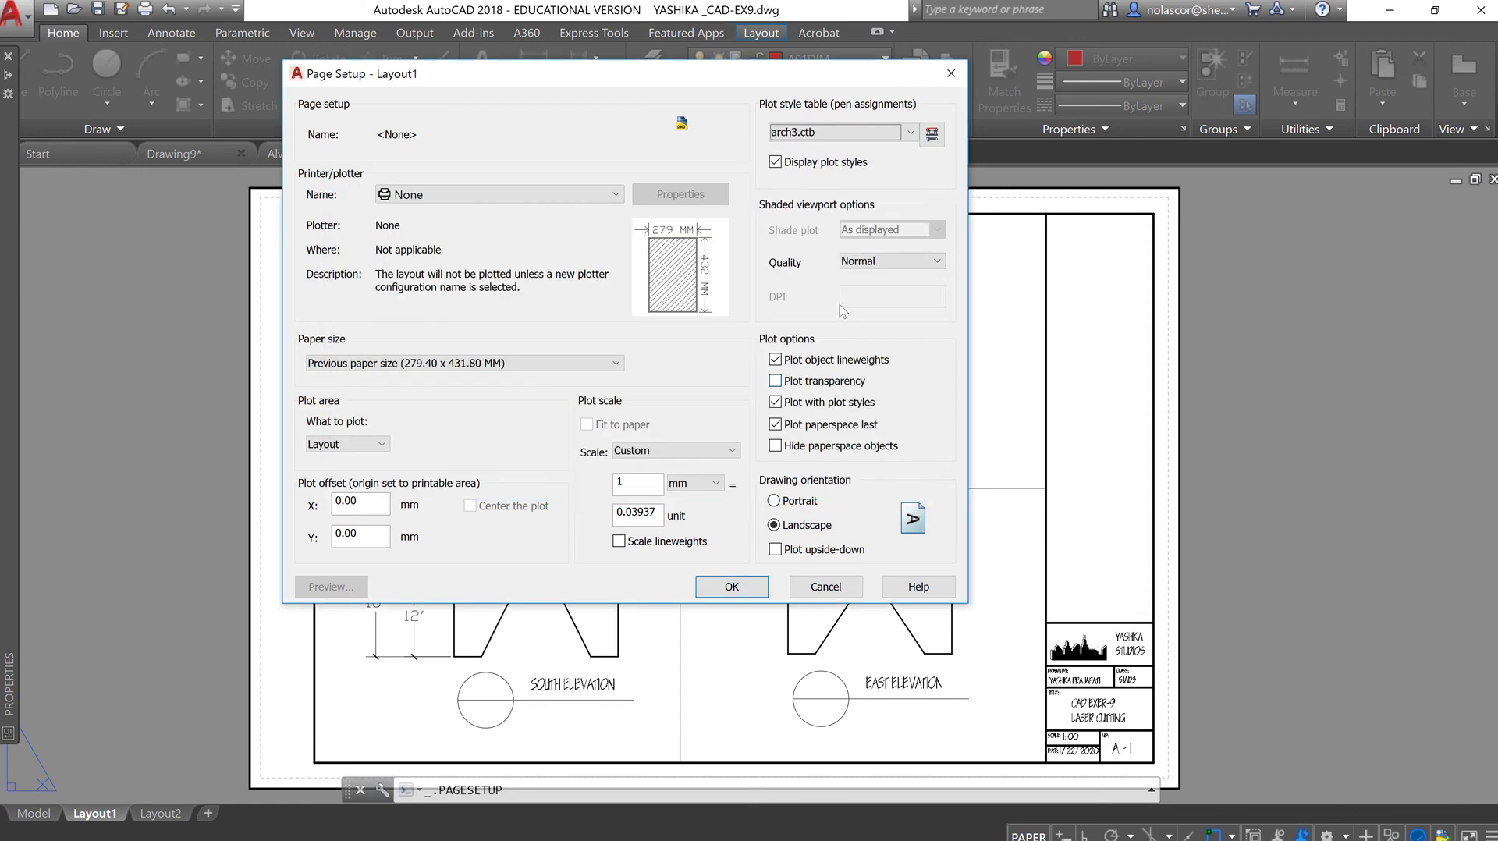
{"action": "left_click", "coordinate": [933, 135]}
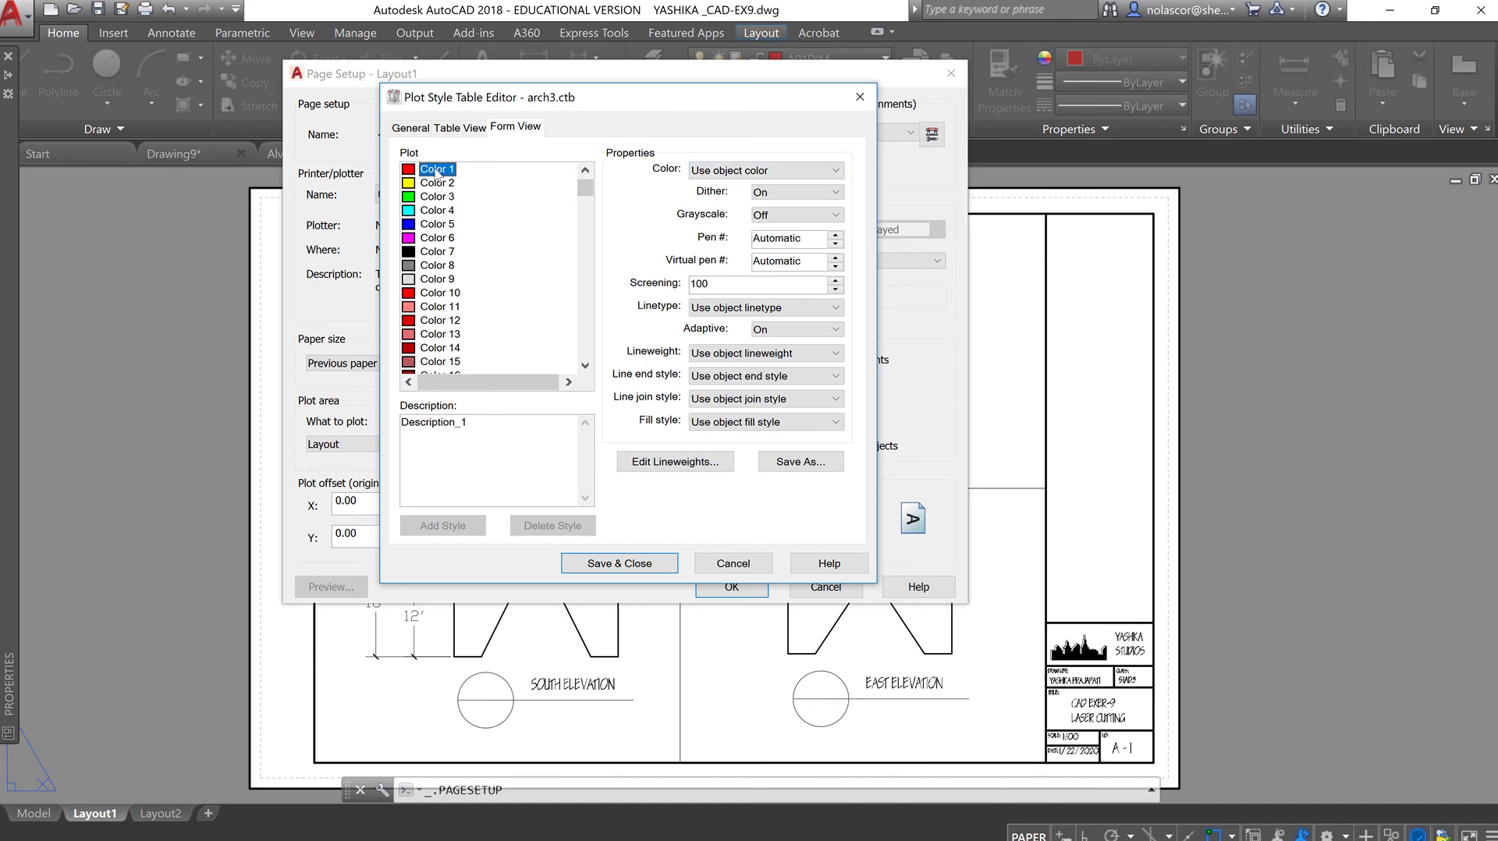
{"action": "left_click", "coordinate": [436, 265], "text": "shift"}
{"action": "left_click", "coordinate": [439, 280], "text": "shift"}
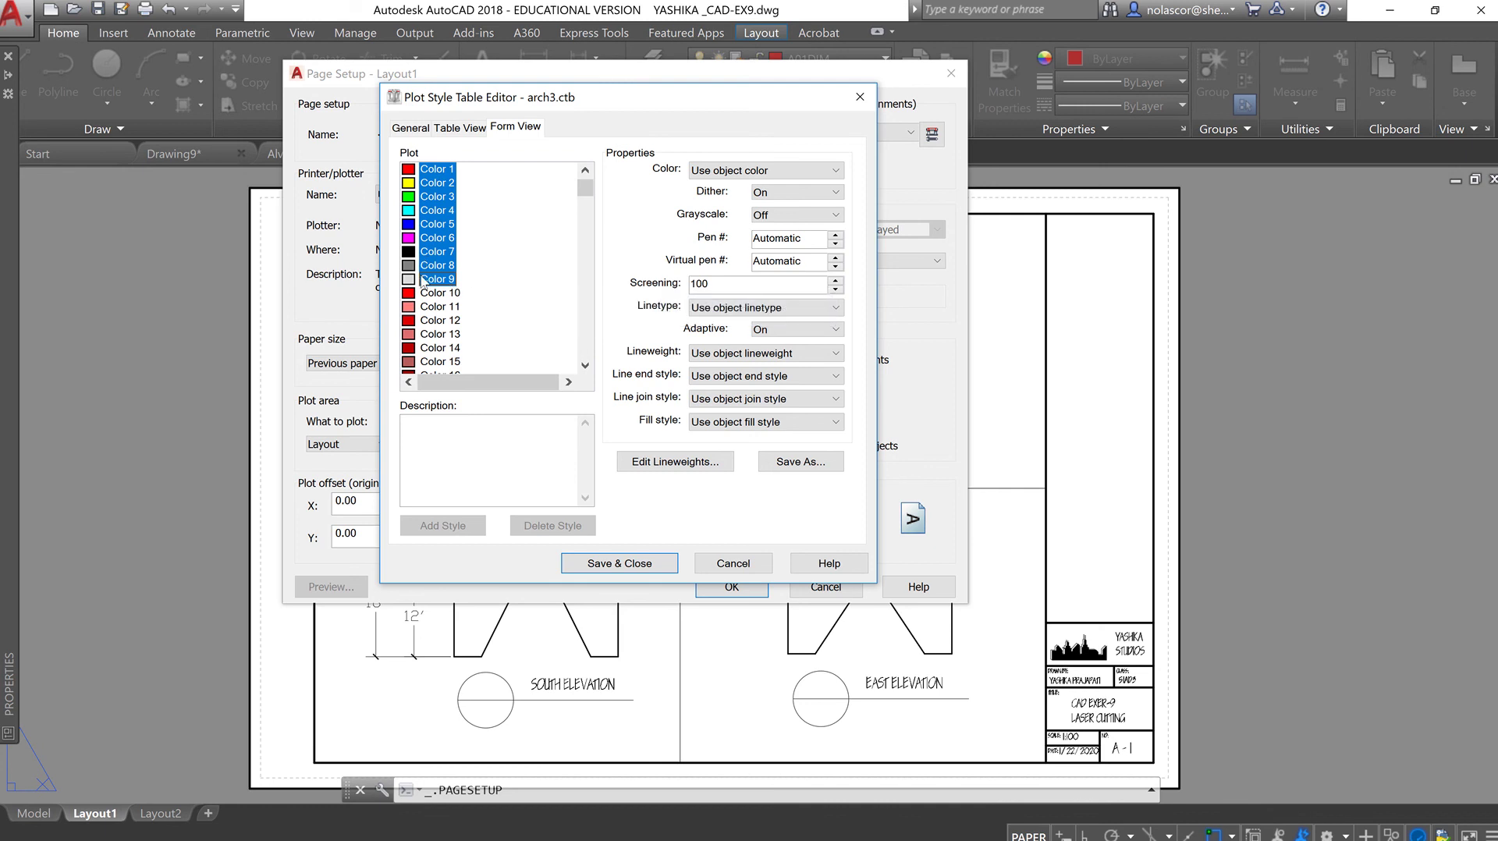
{"action": "left_click", "coordinate": [829, 171]}
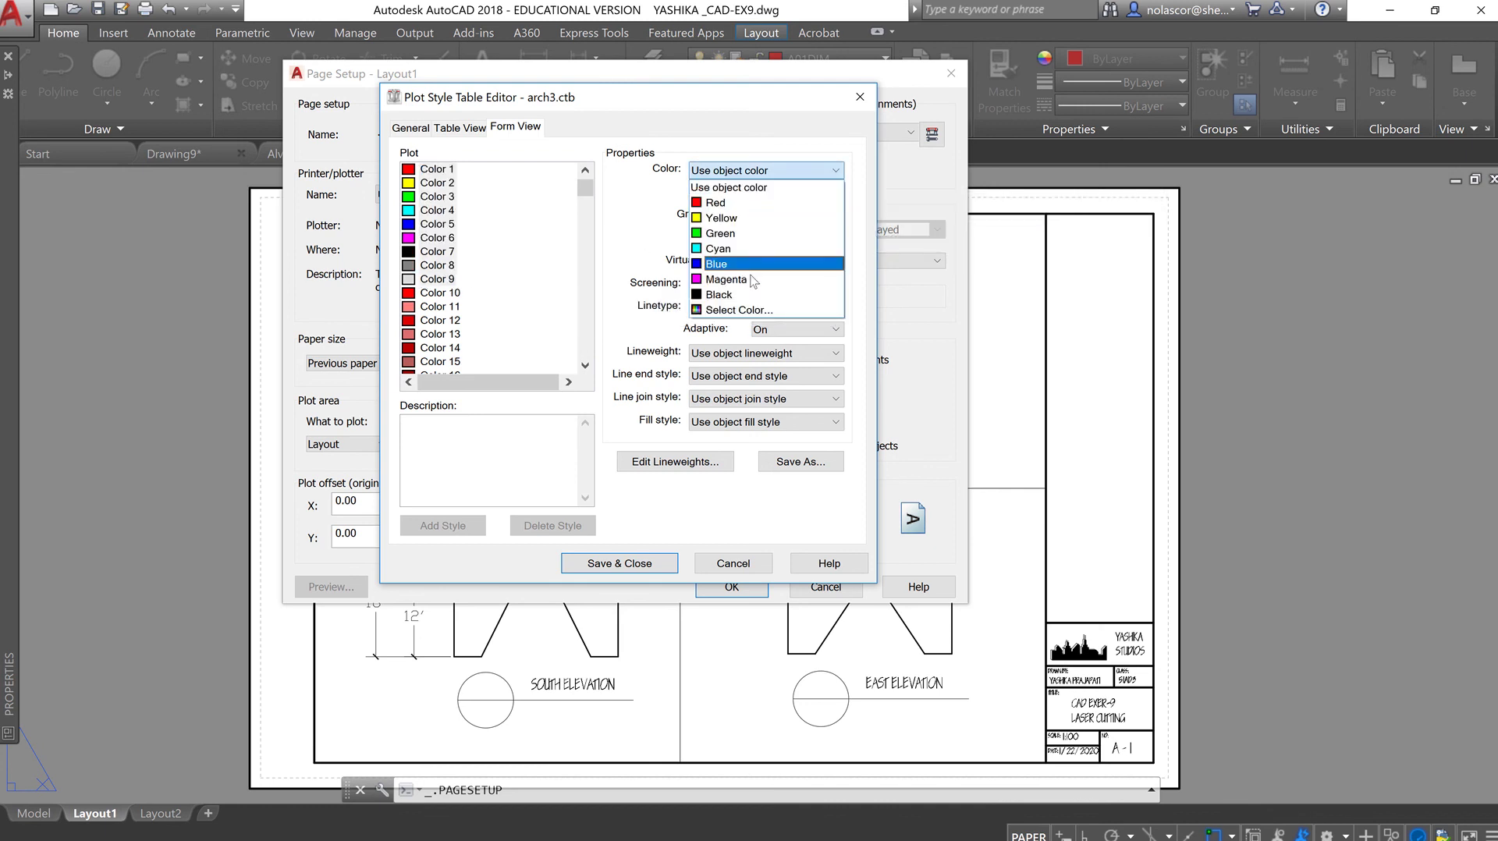
{"action": "left_click", "coordinate": [719, 294]}
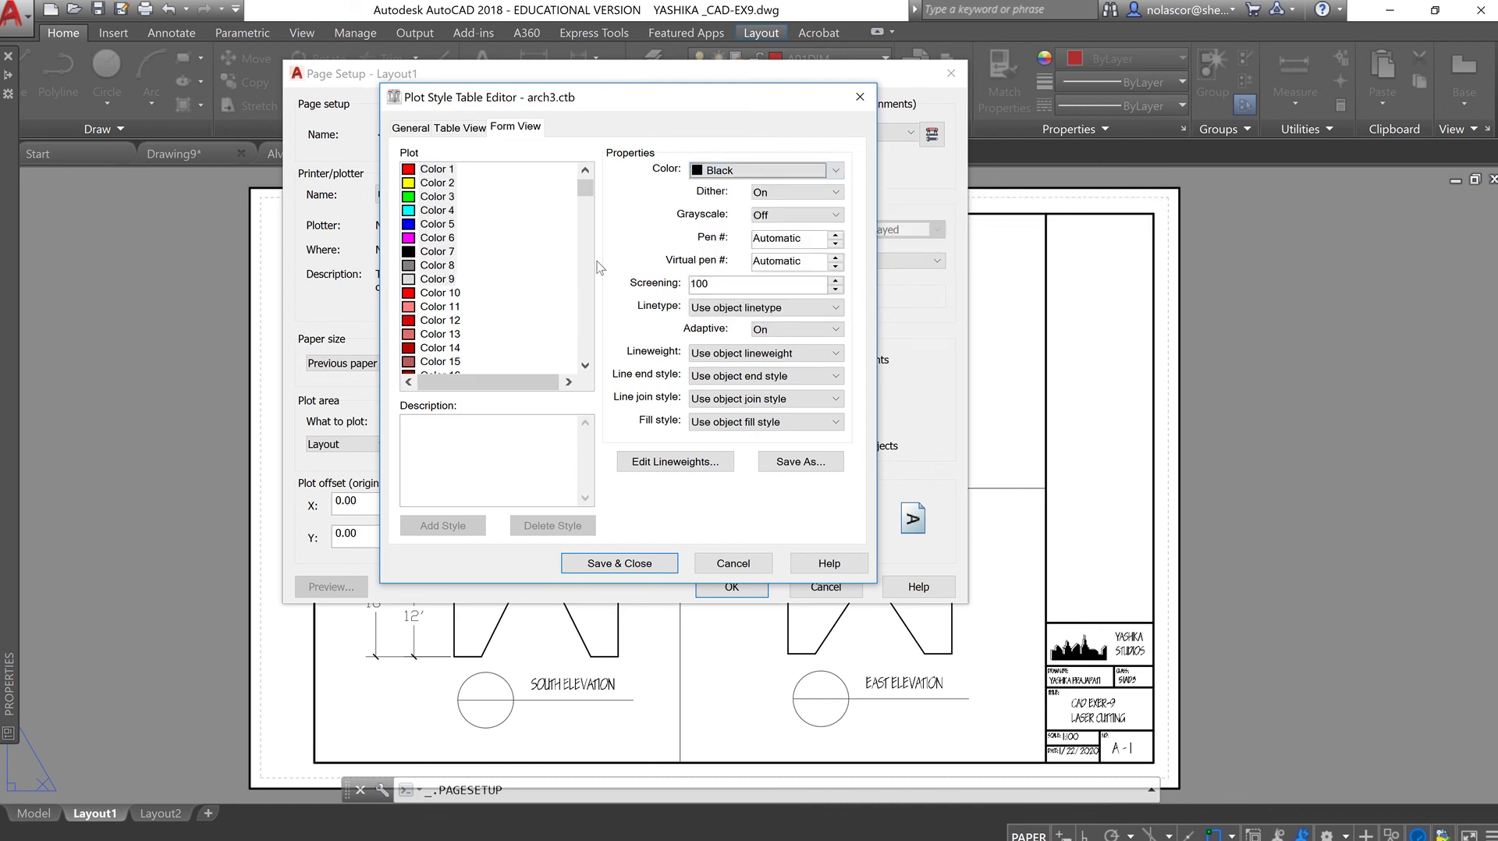
Set lineweights for Colors 1–4: 0.1300 mm, 0.5000 mm, 0.1300 mm, and a chosen weight for Color 4
{"action": "left_click", "coordinate": [492, 170]}
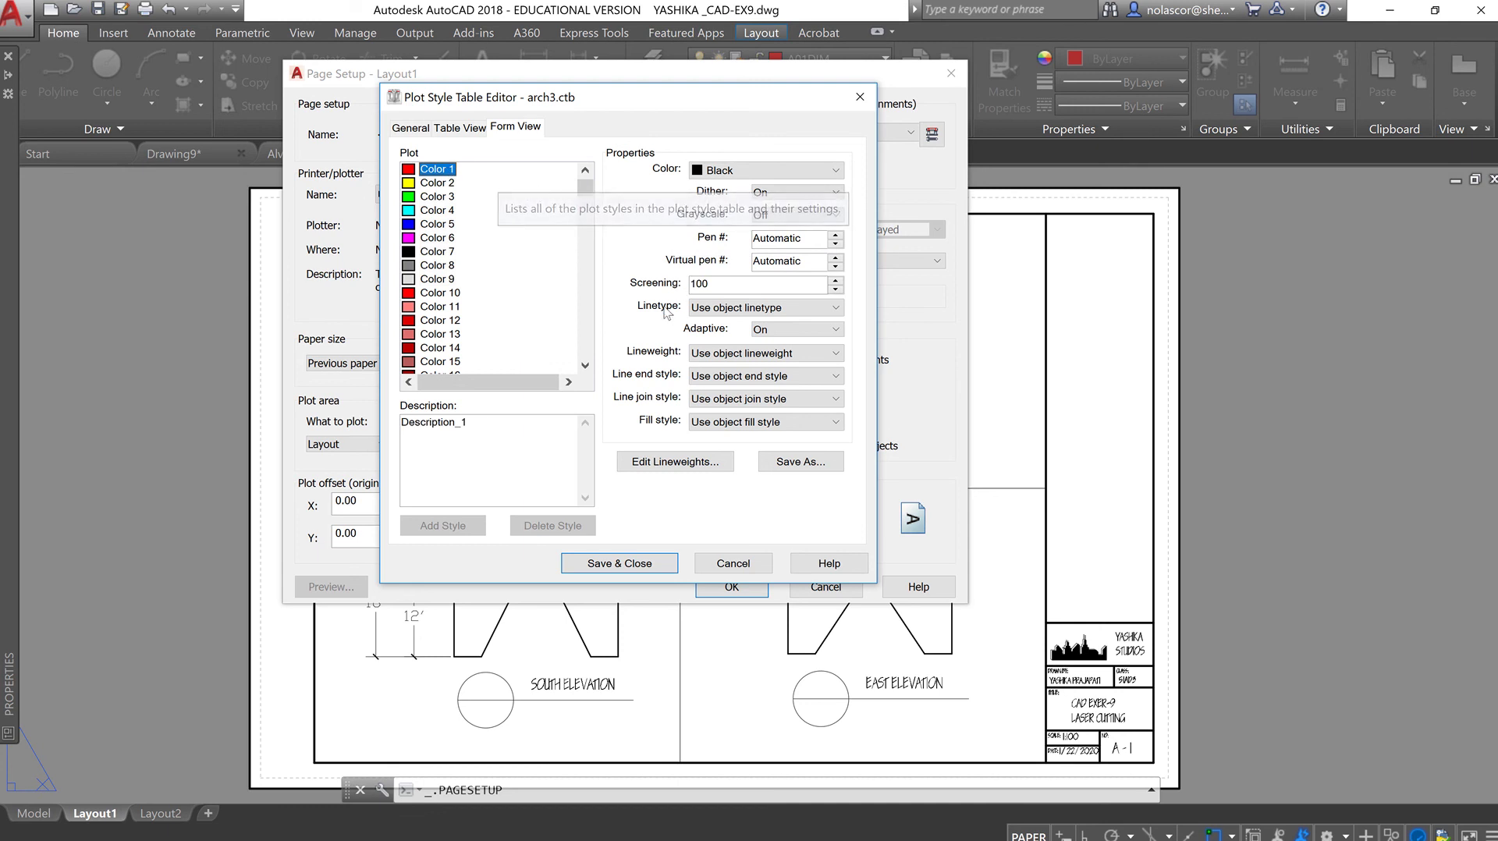
{"action": "left_click", "coordinate": [741, 309]}
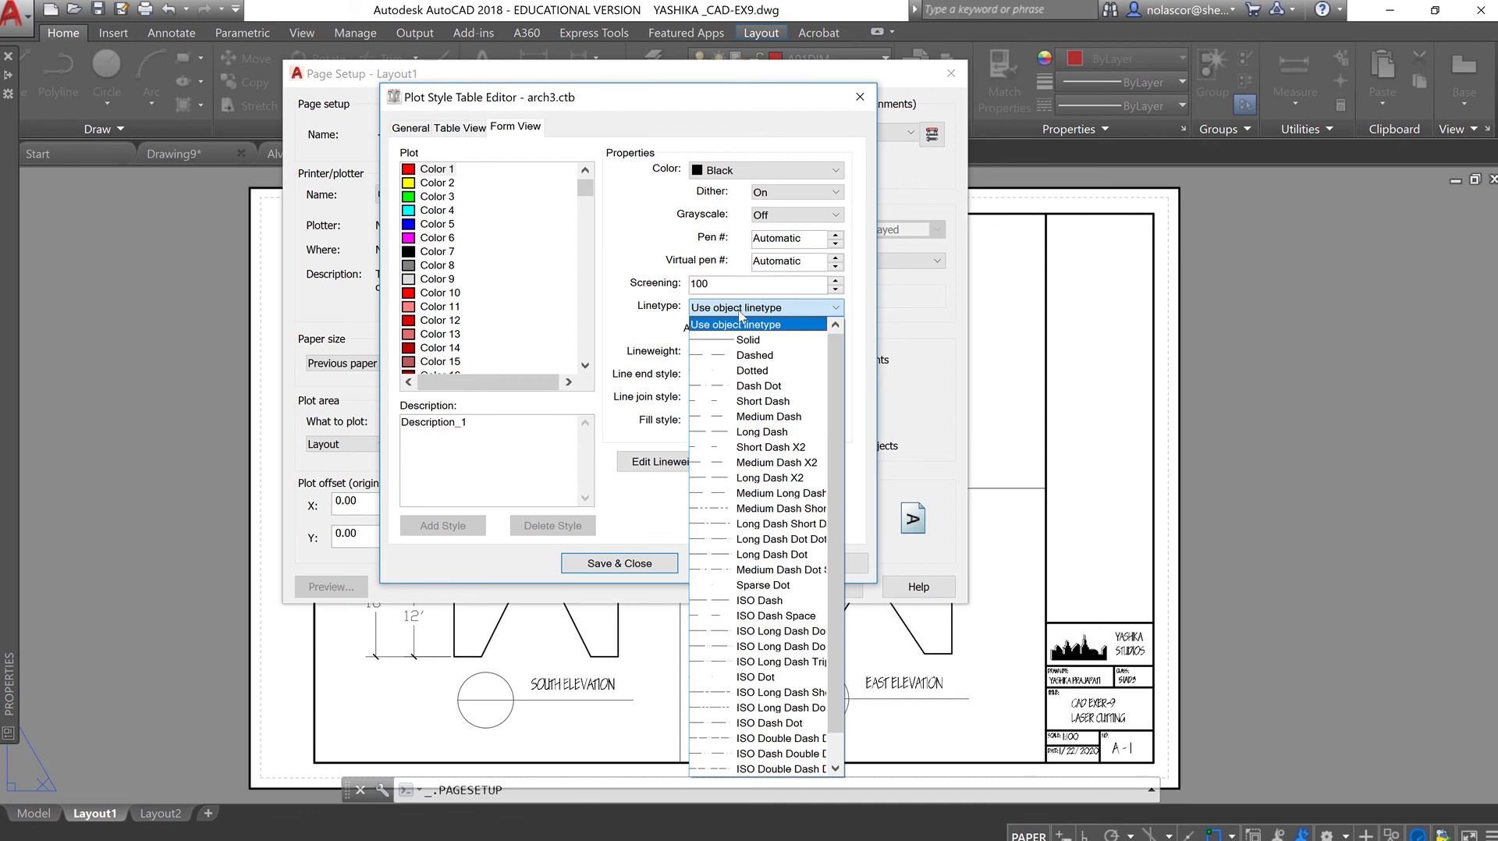
{"action": "left_click", "coordinate": [741, 316]}
{"action": "left_click", "coordinate": [751, 355]}
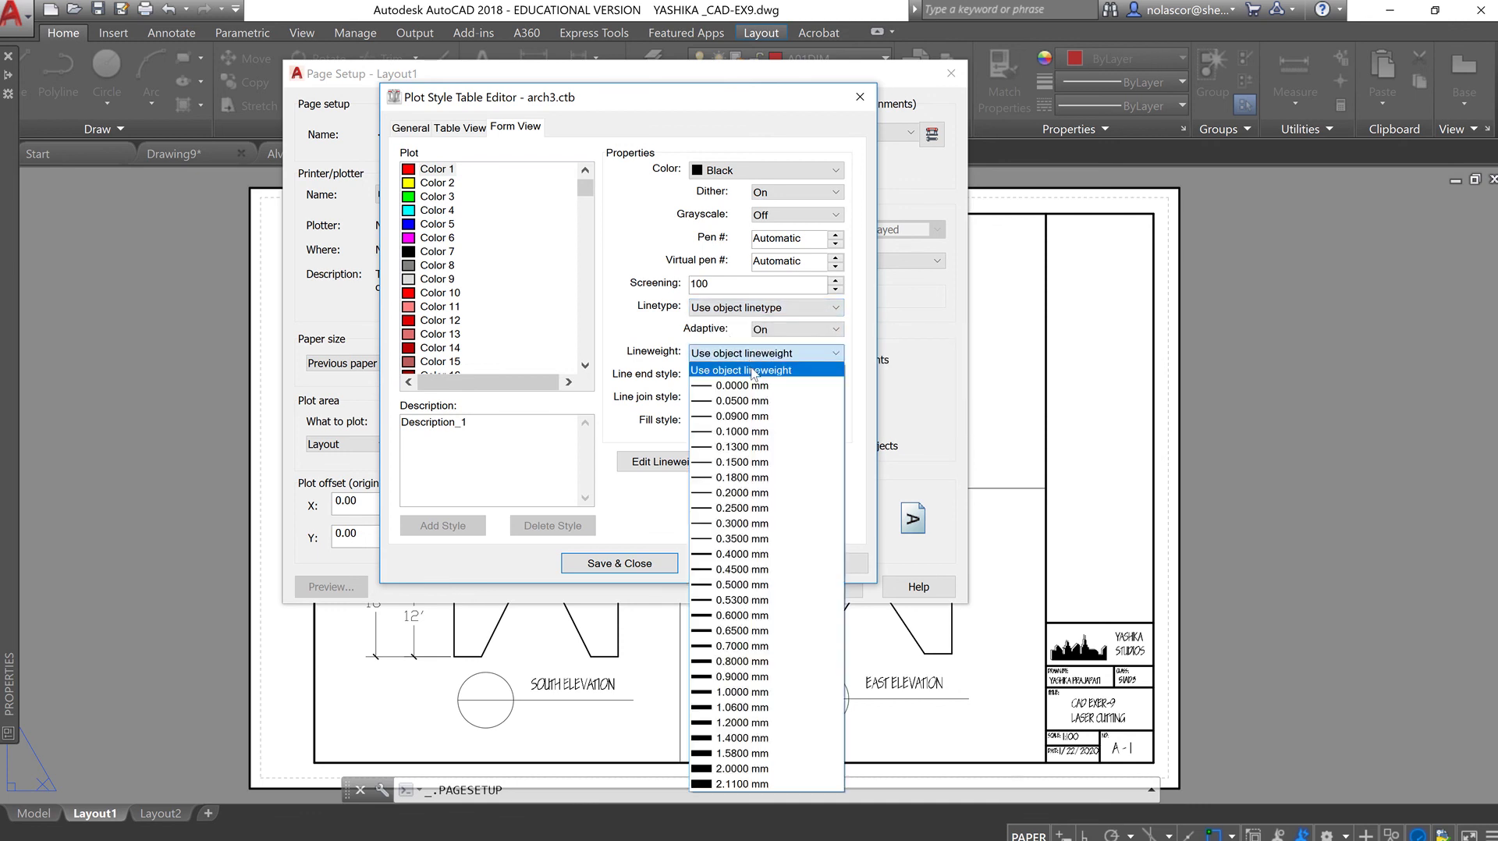
{"action": "left_click", "coordinate": [786, 447]}
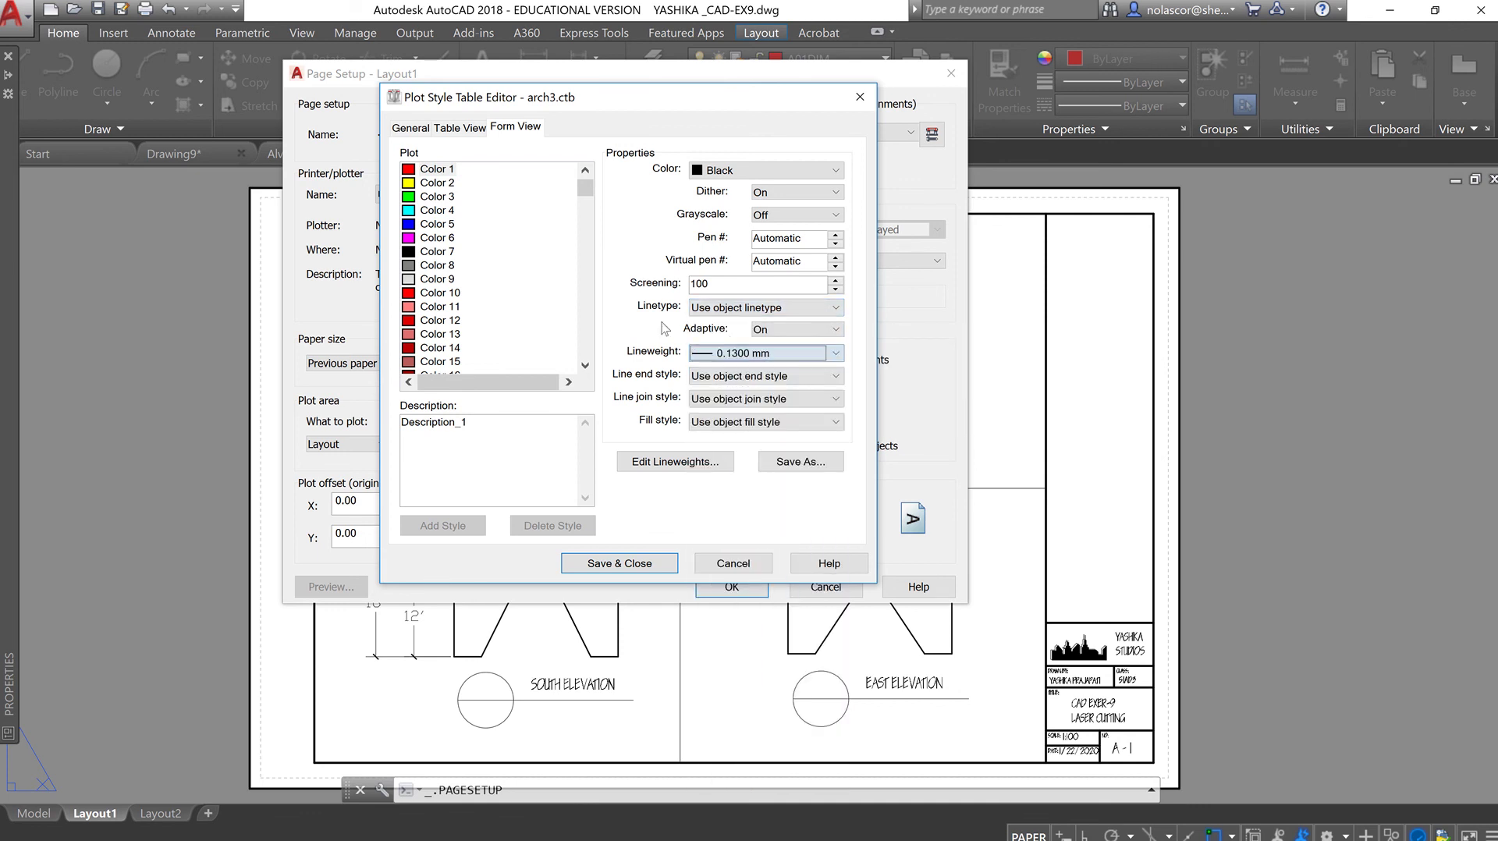
{"action": "left_click", "coordinate": [435, 183]}
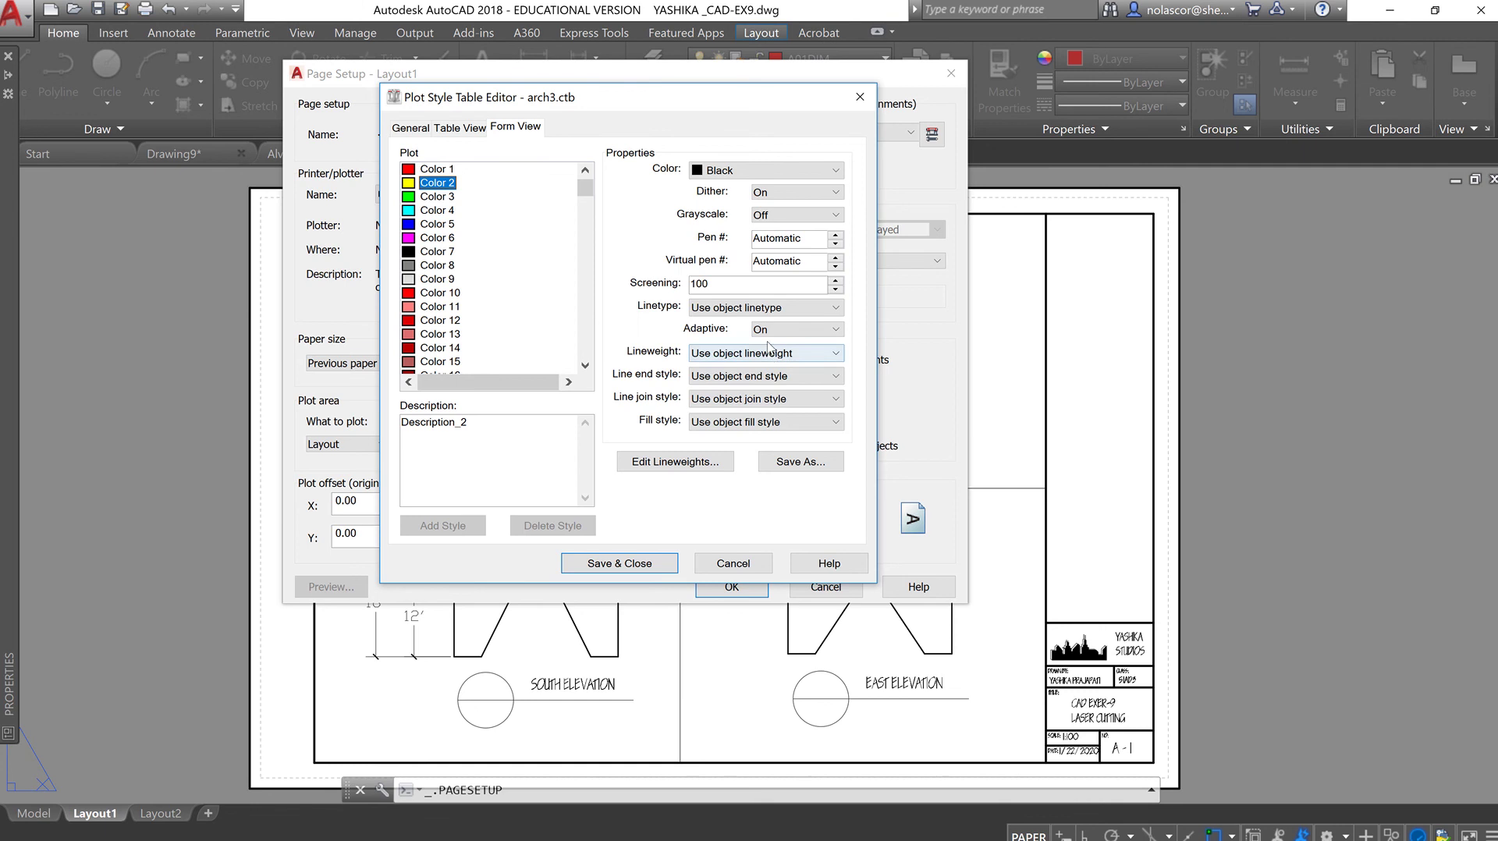
{"action": "left_click", "coordinate": [769, 355]}
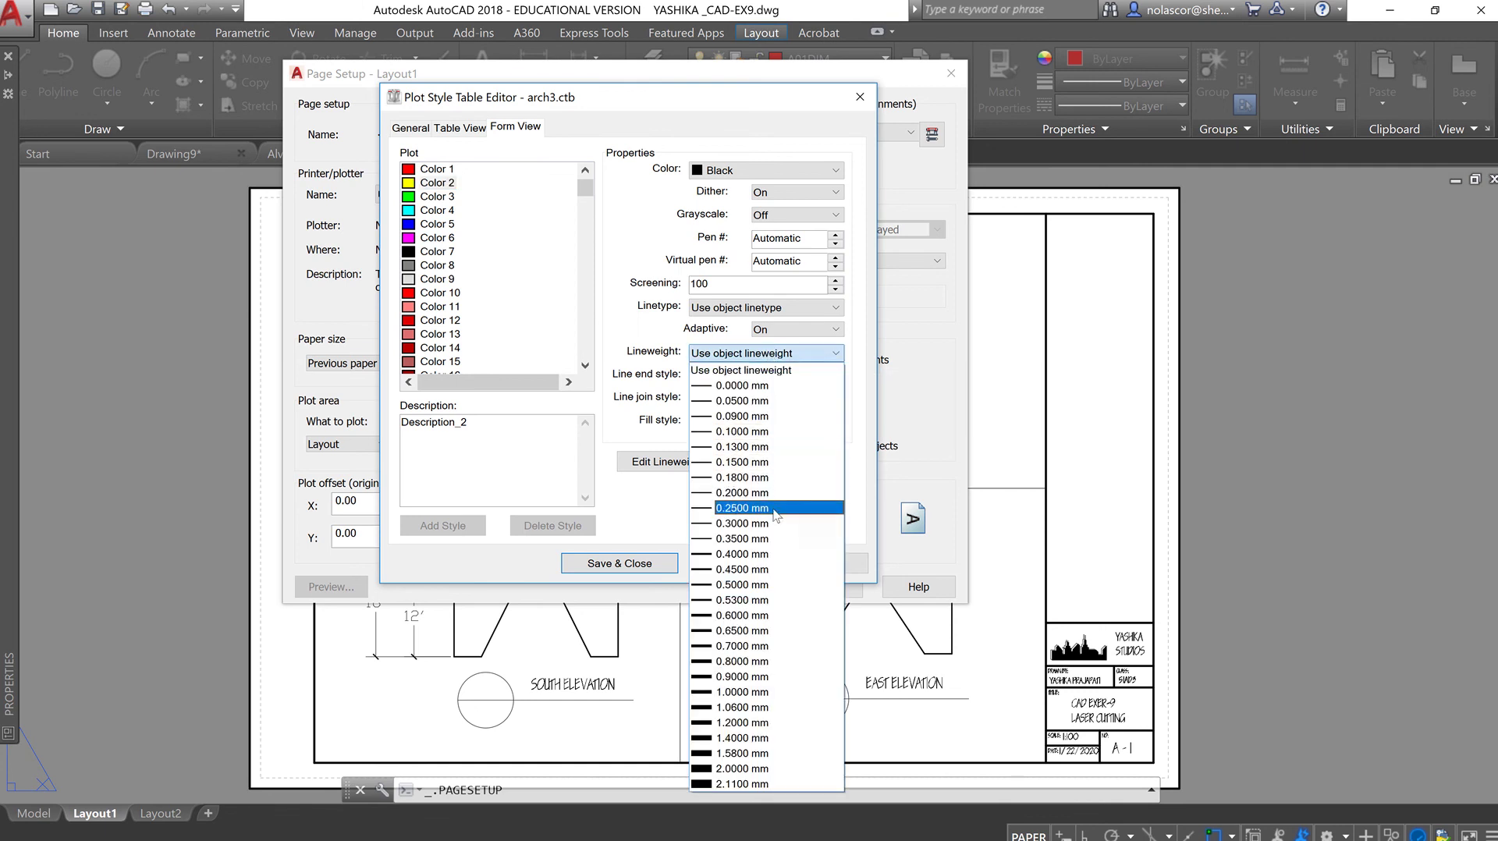
{"action": "left_click", "coordinate": [769, 586]}
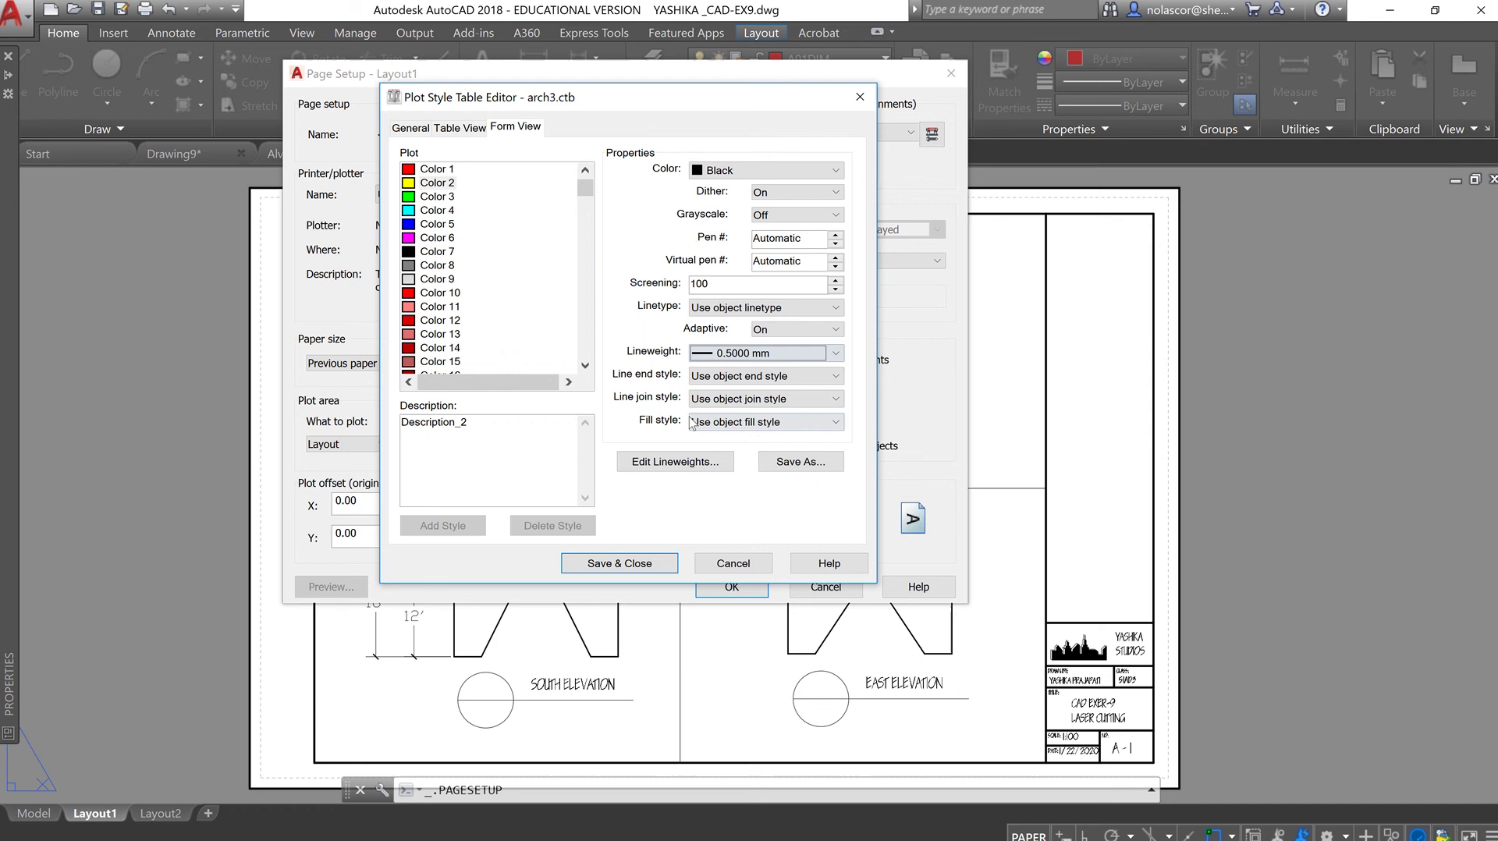
{"action": "left_click", "coordinate": [437, 195]}
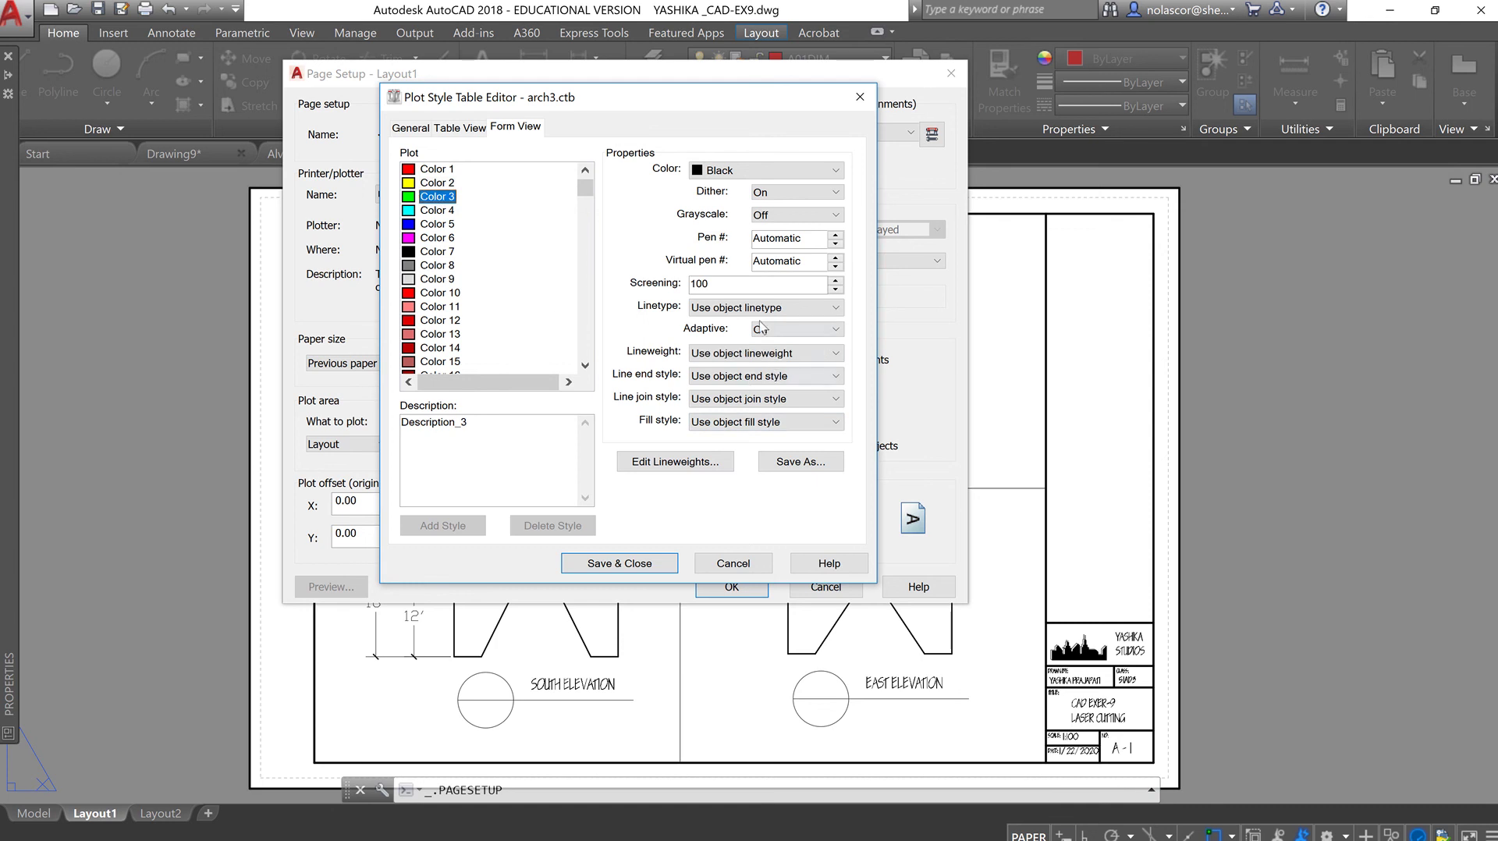
{"action": "left_click", "coordinate": [757, 355]}
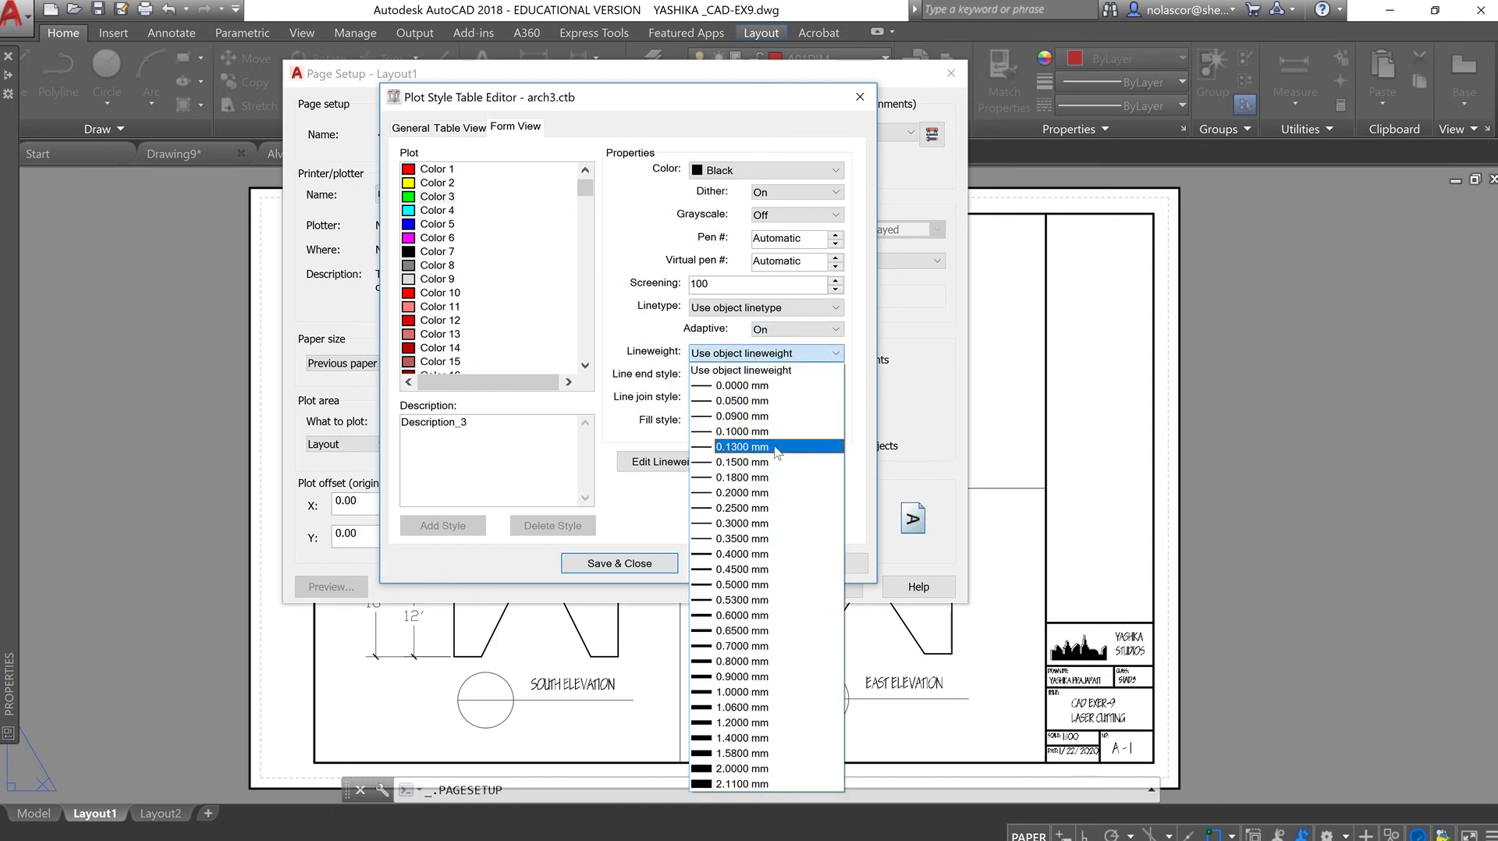
{"action": "left_click", "coordinate": [776, 446]}
{"action": "left_click", "coordinate": [437, 210]}
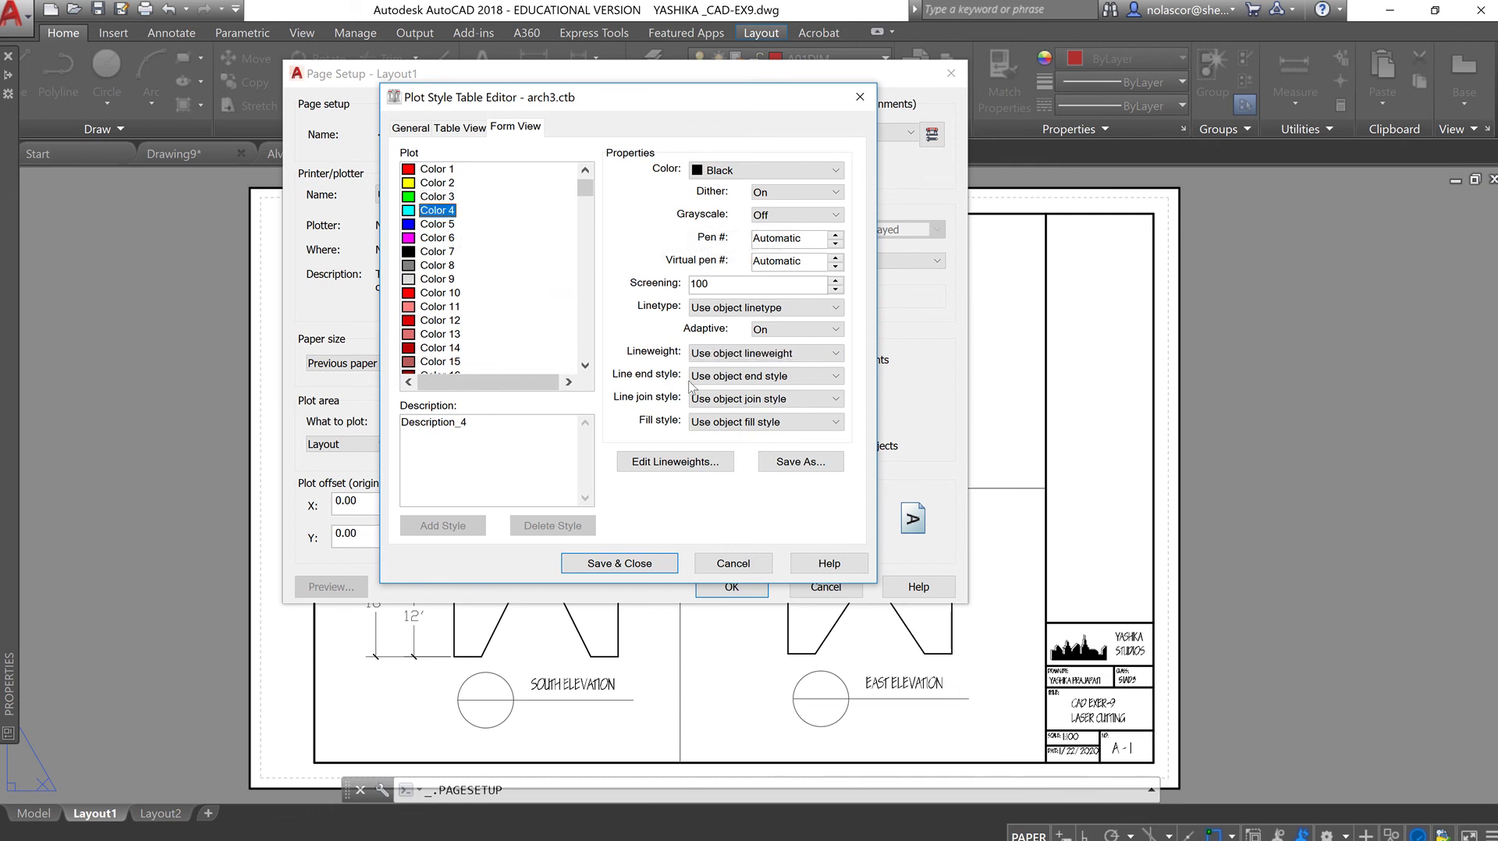
{"action": "left_click", "coordinate": [761, 354]}
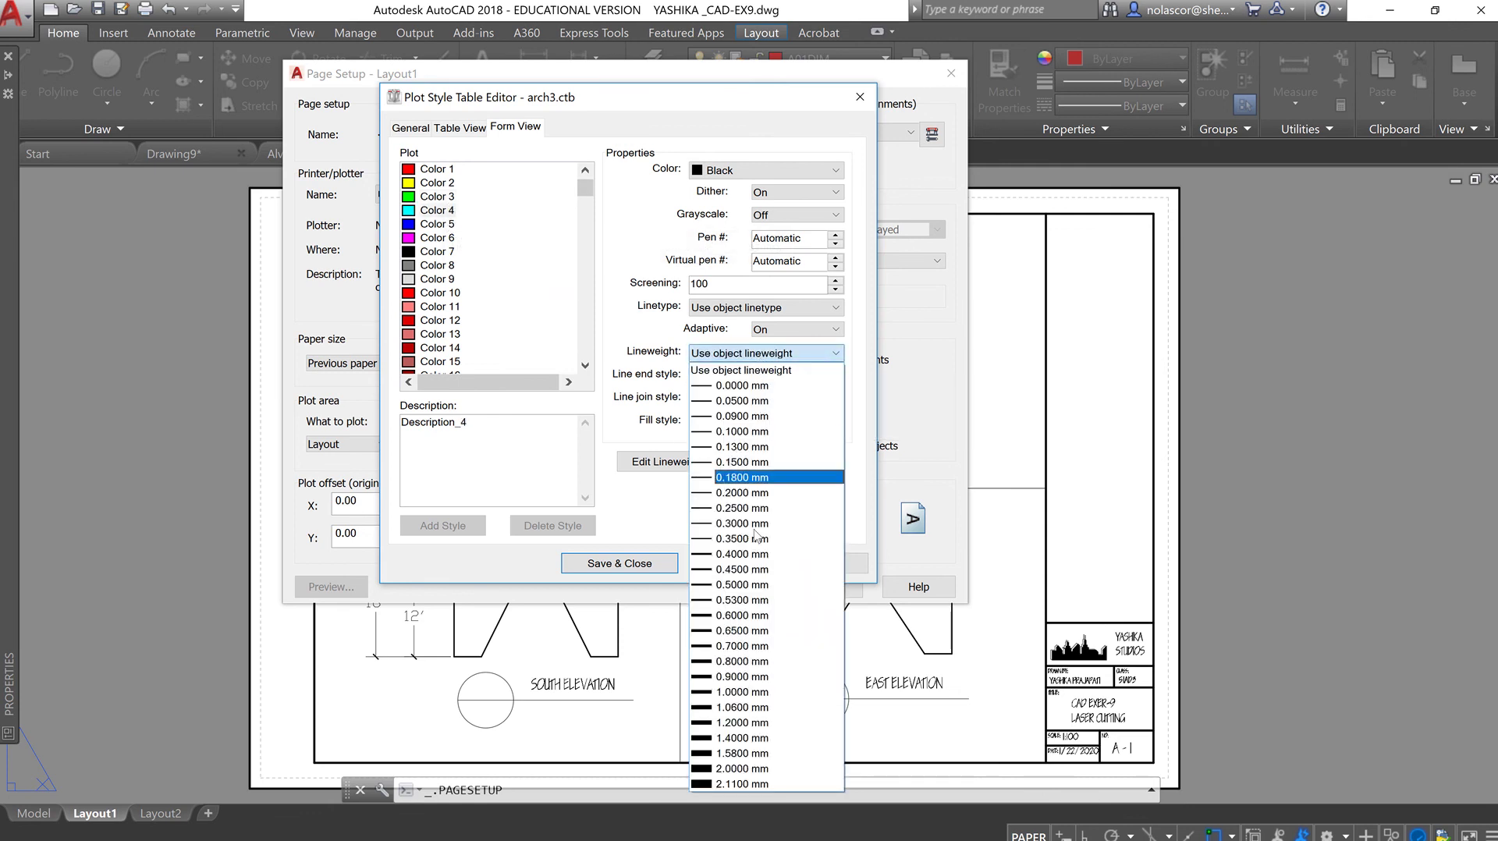
{"action": "left_click", "coordinate": [770, 647]}
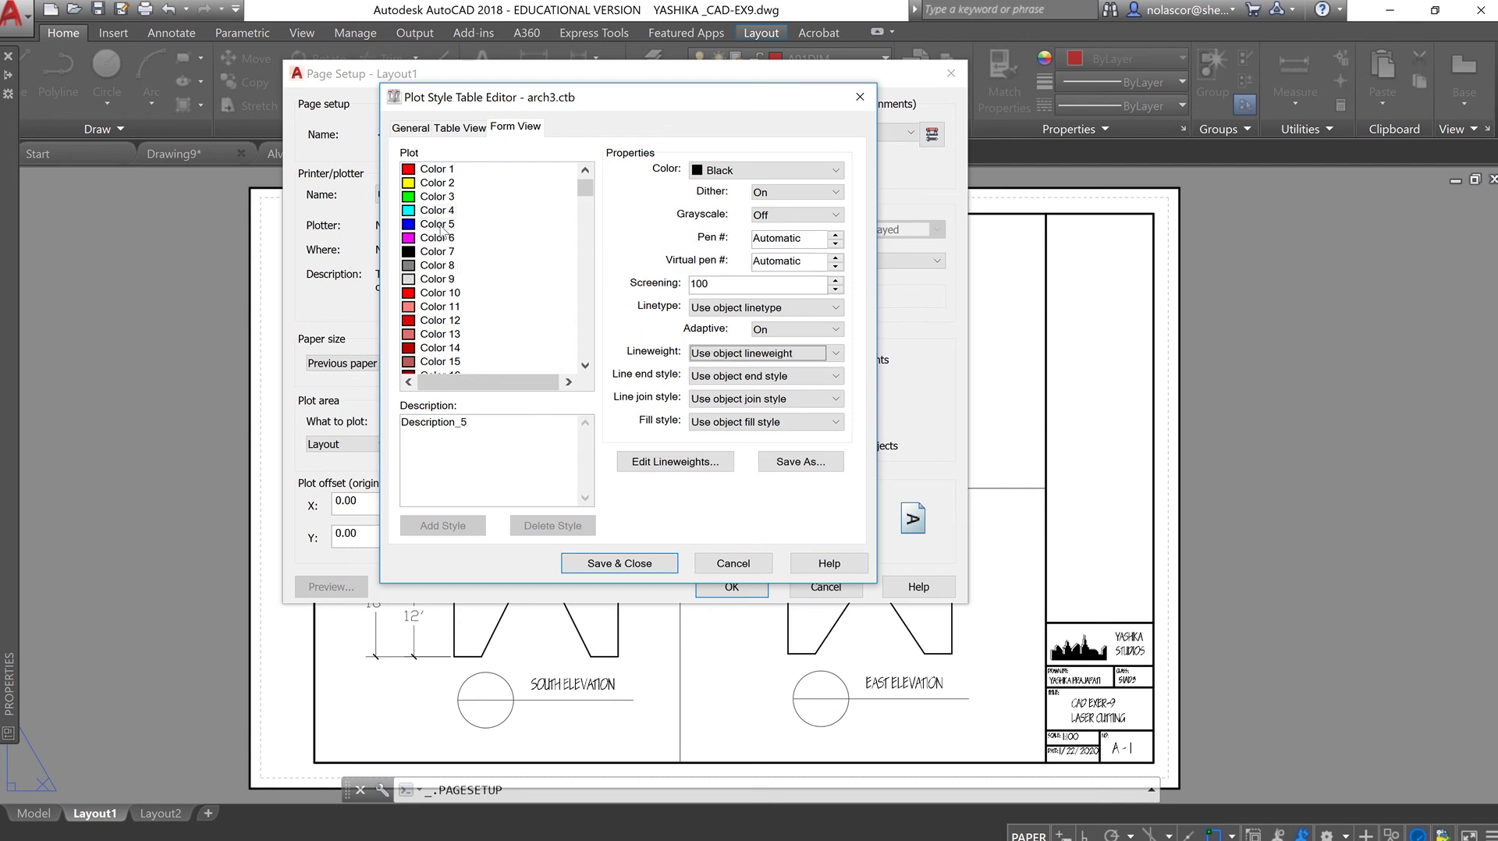
Set lineweights for Colors 5–7: 0.5000 mm, 0.2500 mm and 0.5000 mm
{"action": "left_click", "coordinate": [439, 224]}
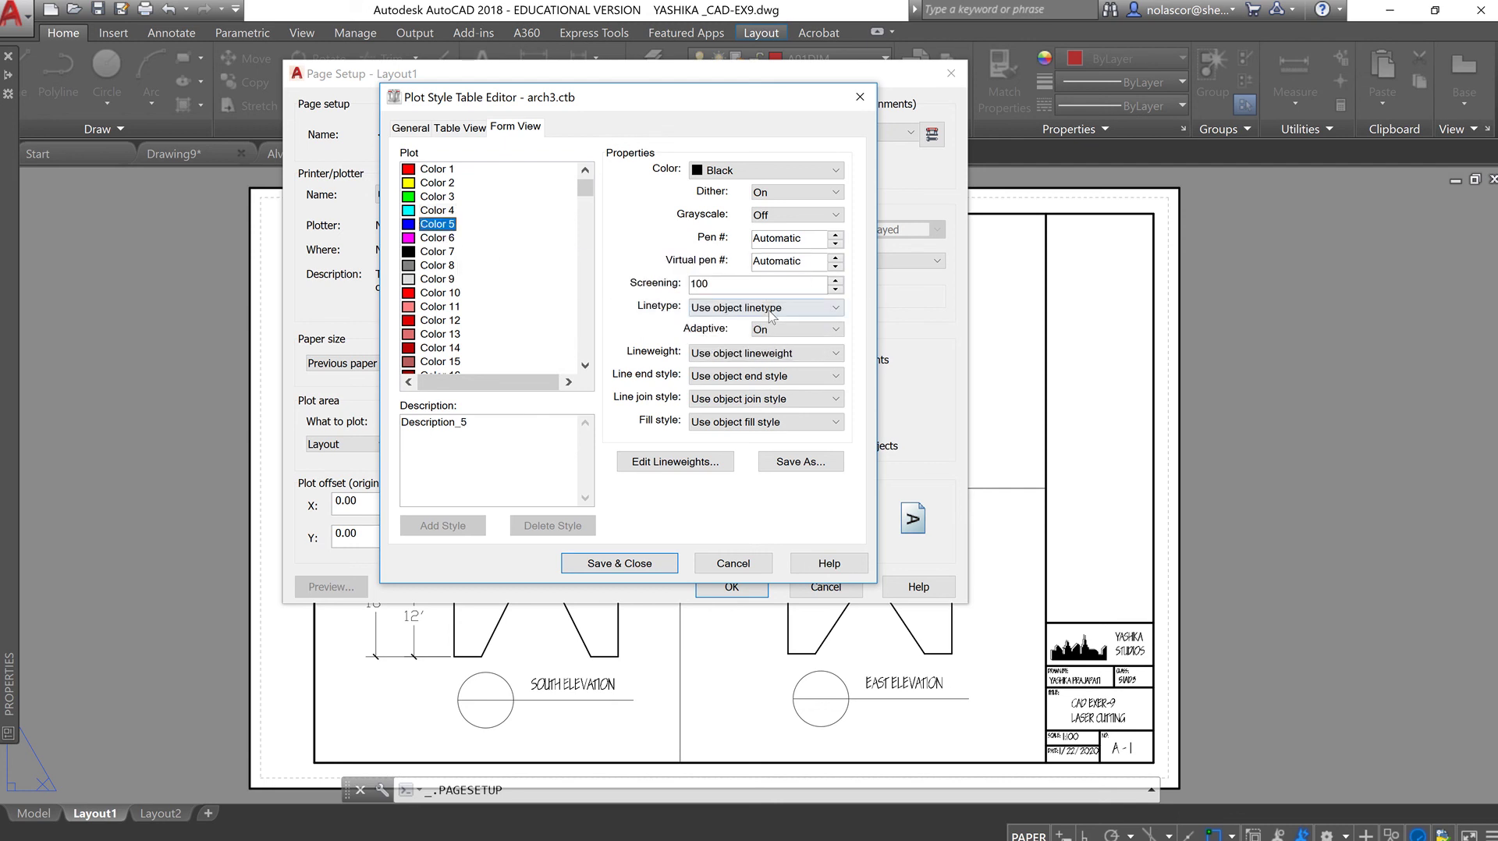
{"action": "left_click", "coordinate": [767, 308]}
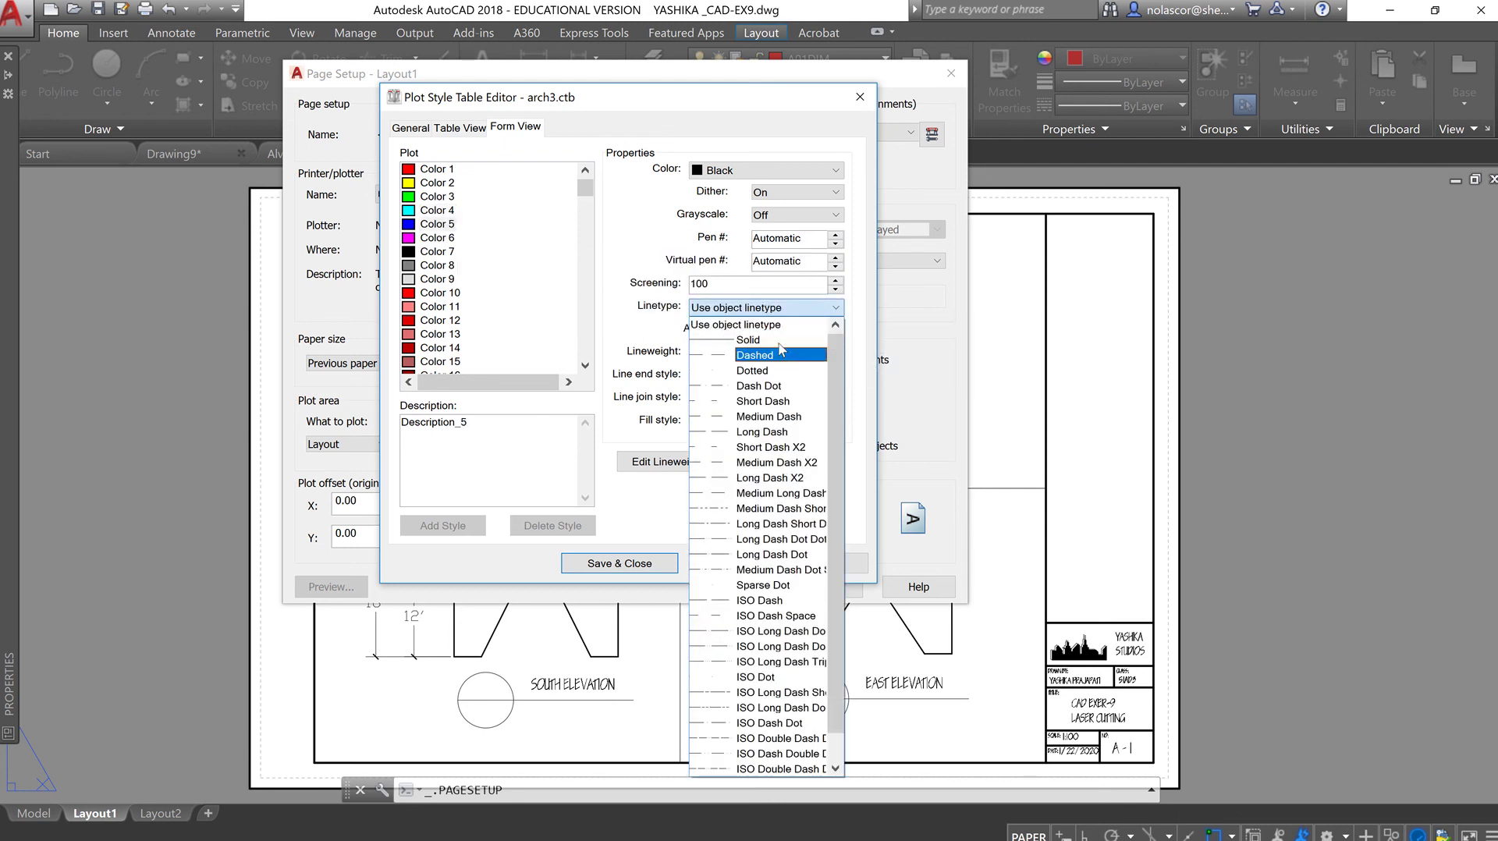
{"action": "left_click", "coordinate": [750, 323]}
{"action": "left_click", "coordinate": [750, 355]}
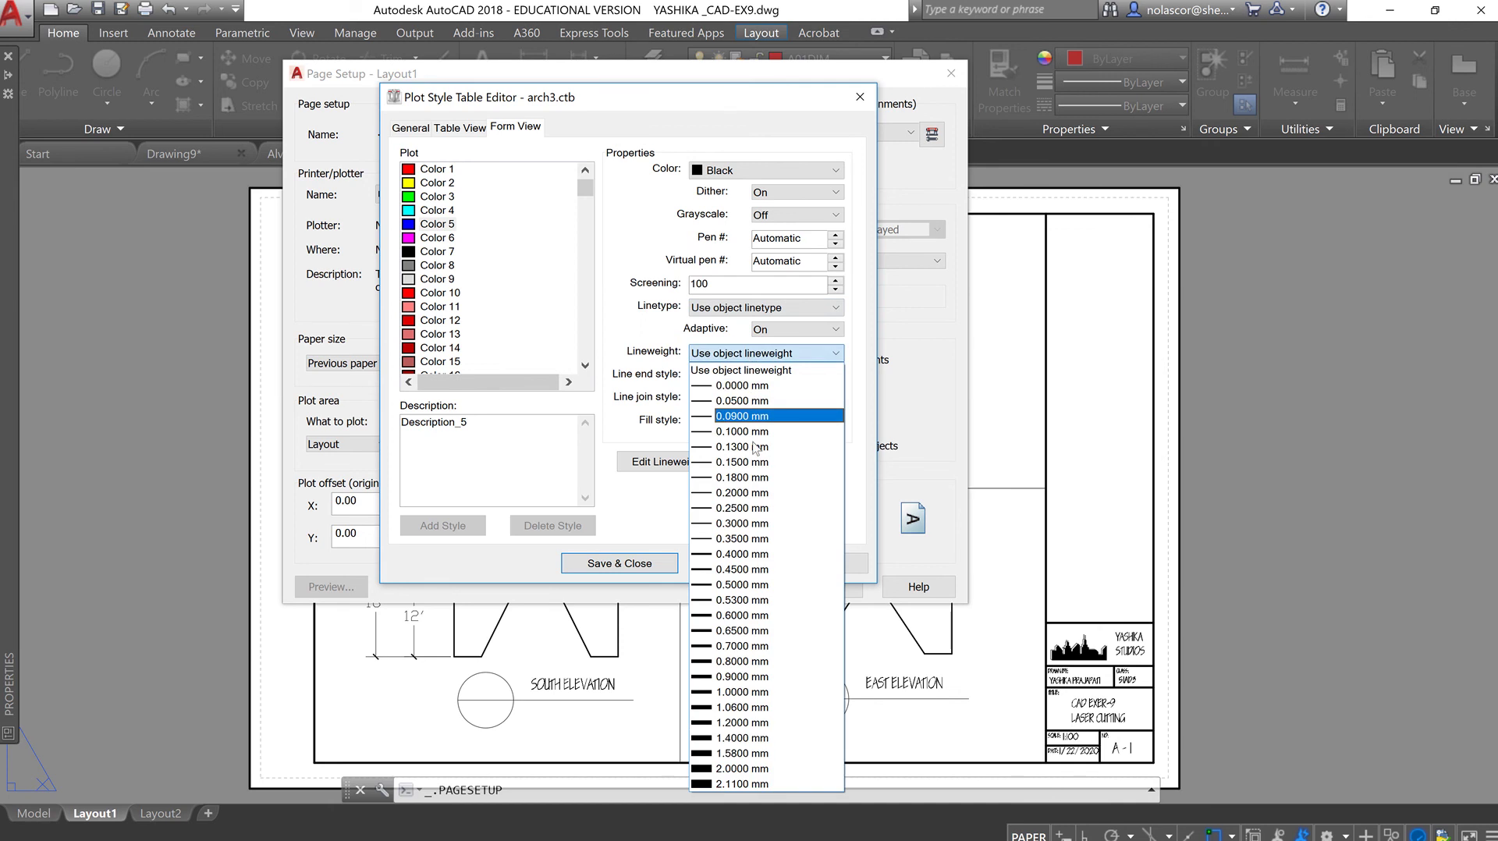
{"action": "left_click", "coordinate": [761, 586]}
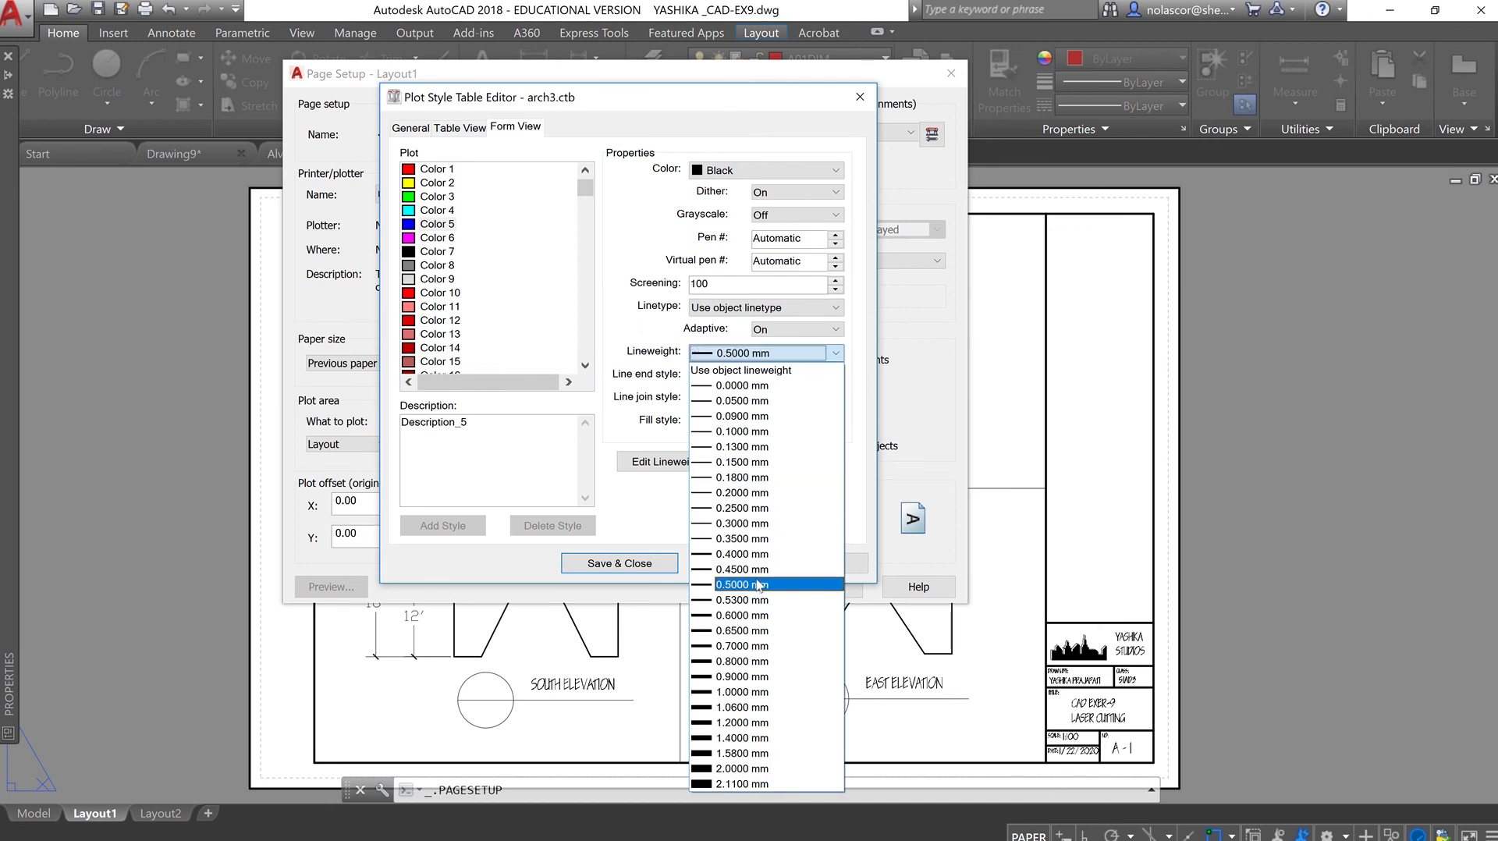
{"action": "left_click", "coordinate": [439, 239]}
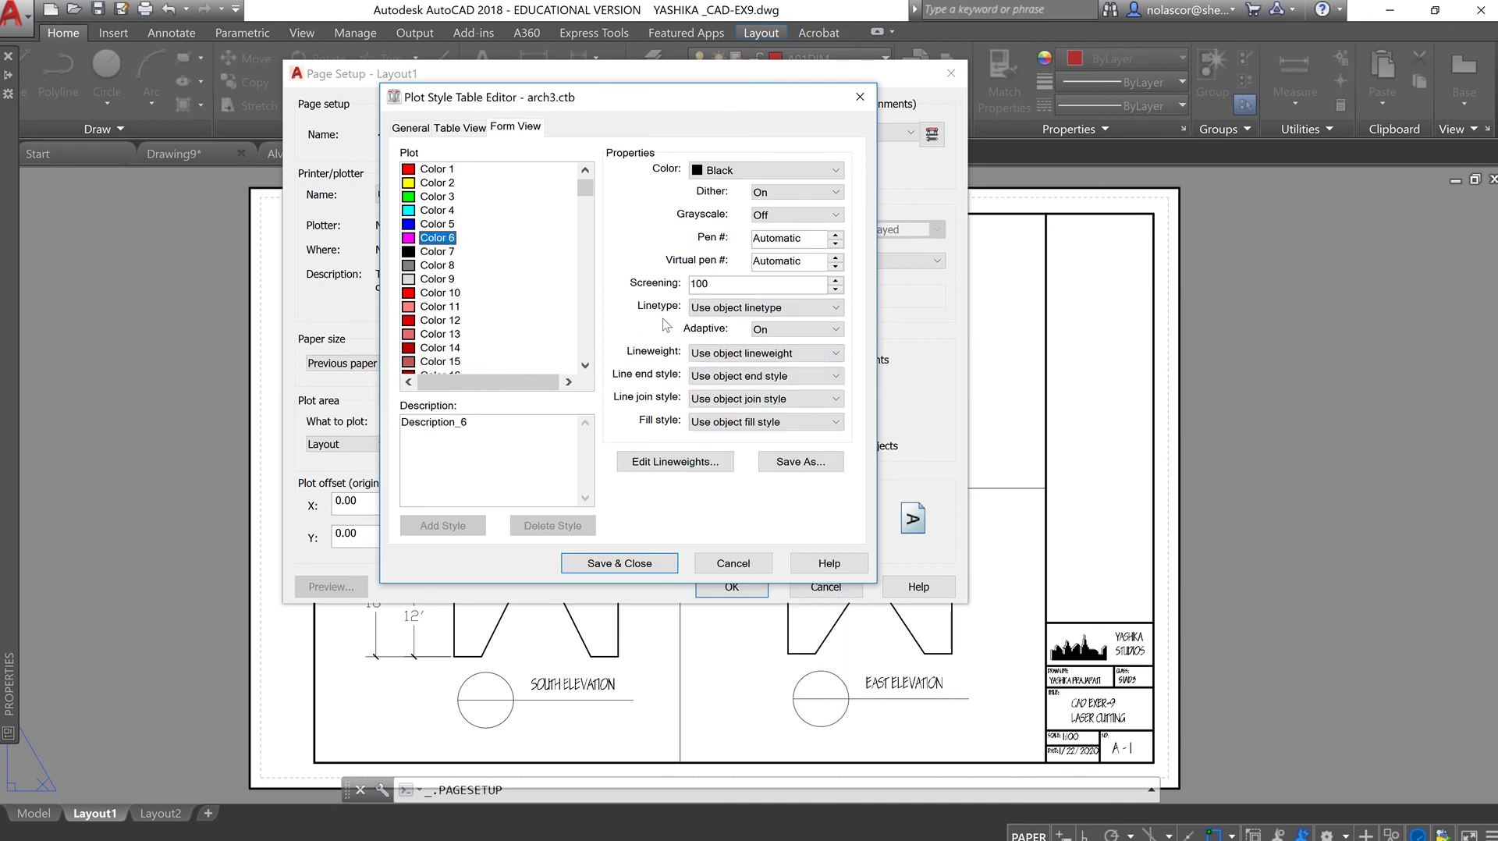
{"action": "left_click", "coordinate": [761, 311]}
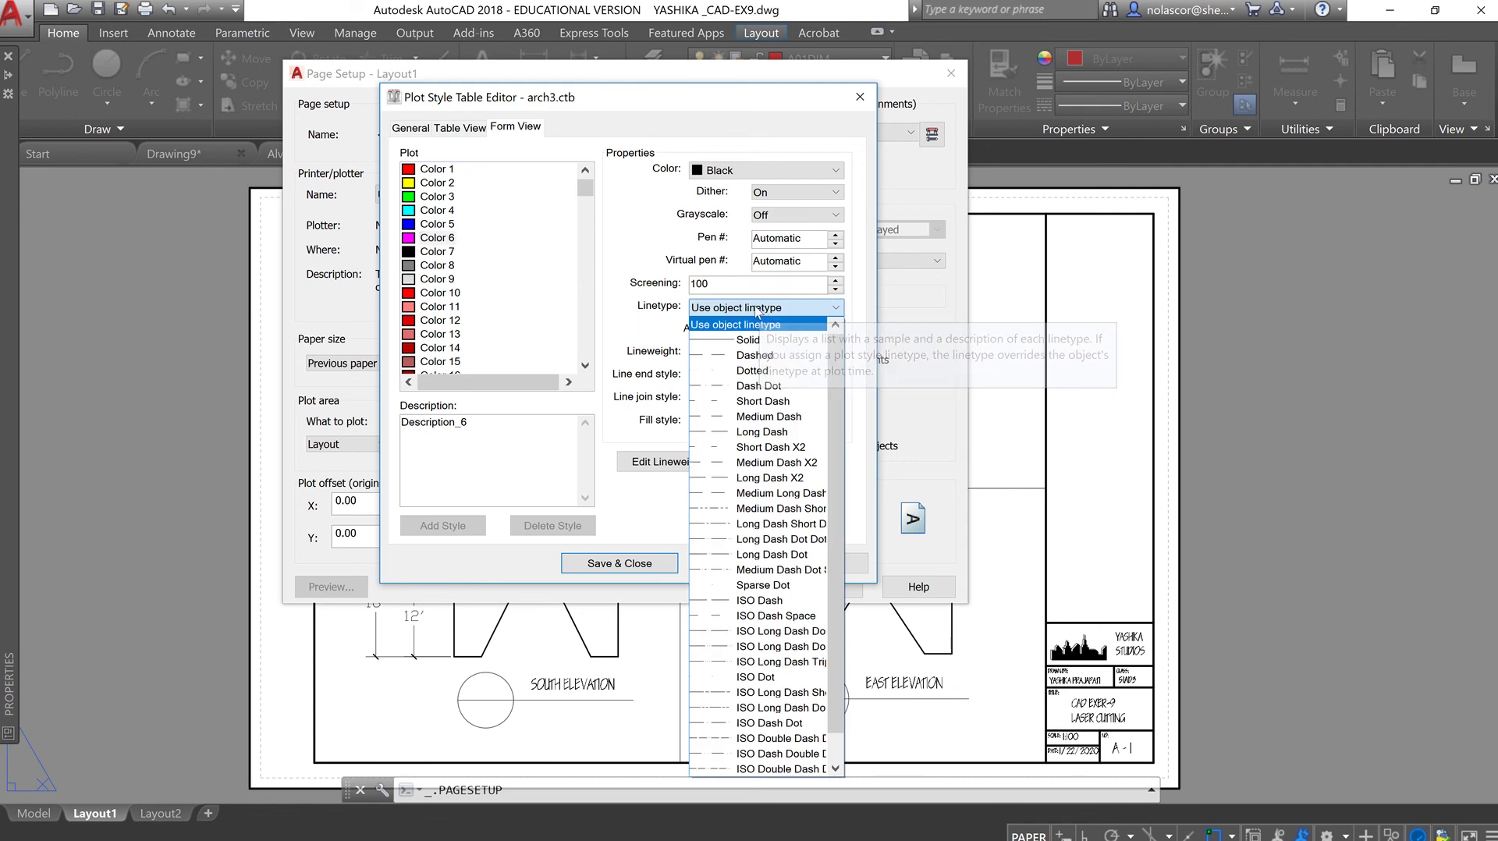
{"action": "left_click", "coordinate": [759, 323]}
{"action": "left_click", "coordinate": [753, 355]}
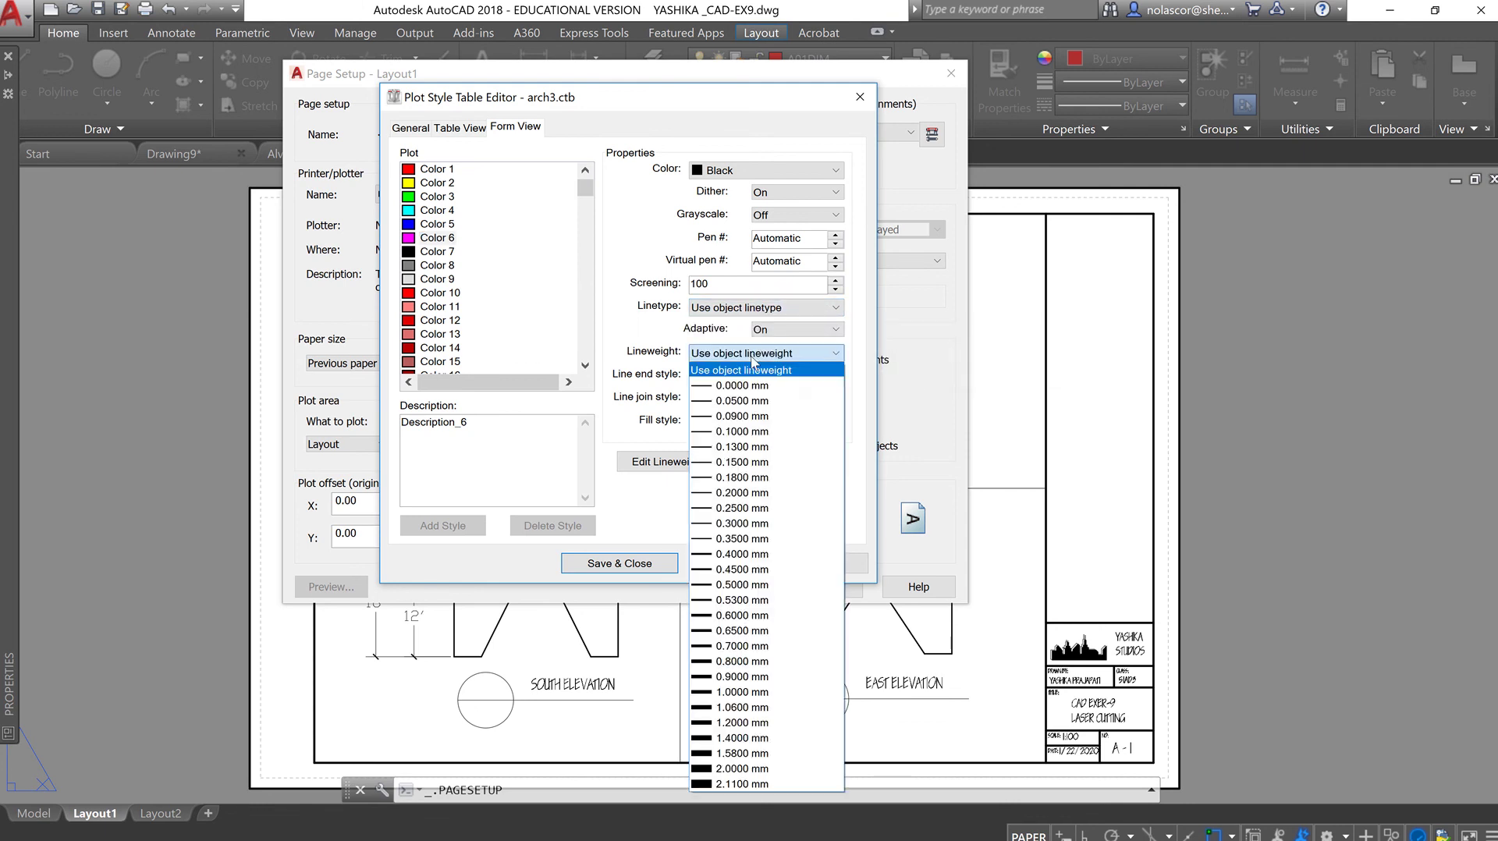
{"action": "left_click", "coordinate": [745, 508]}
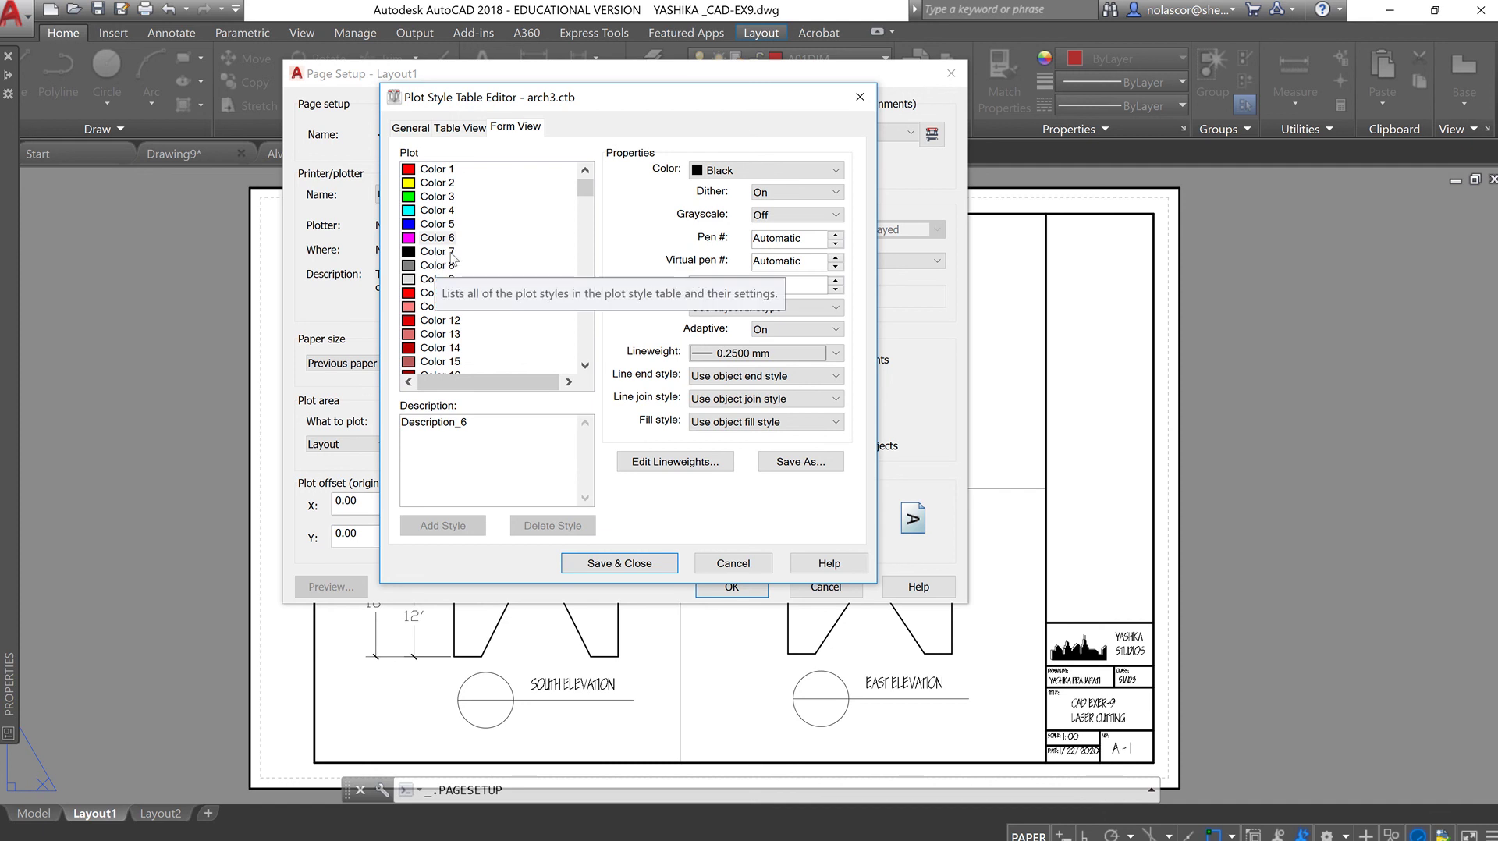
{"action": "left_click", "coordinate": [482, 253]}
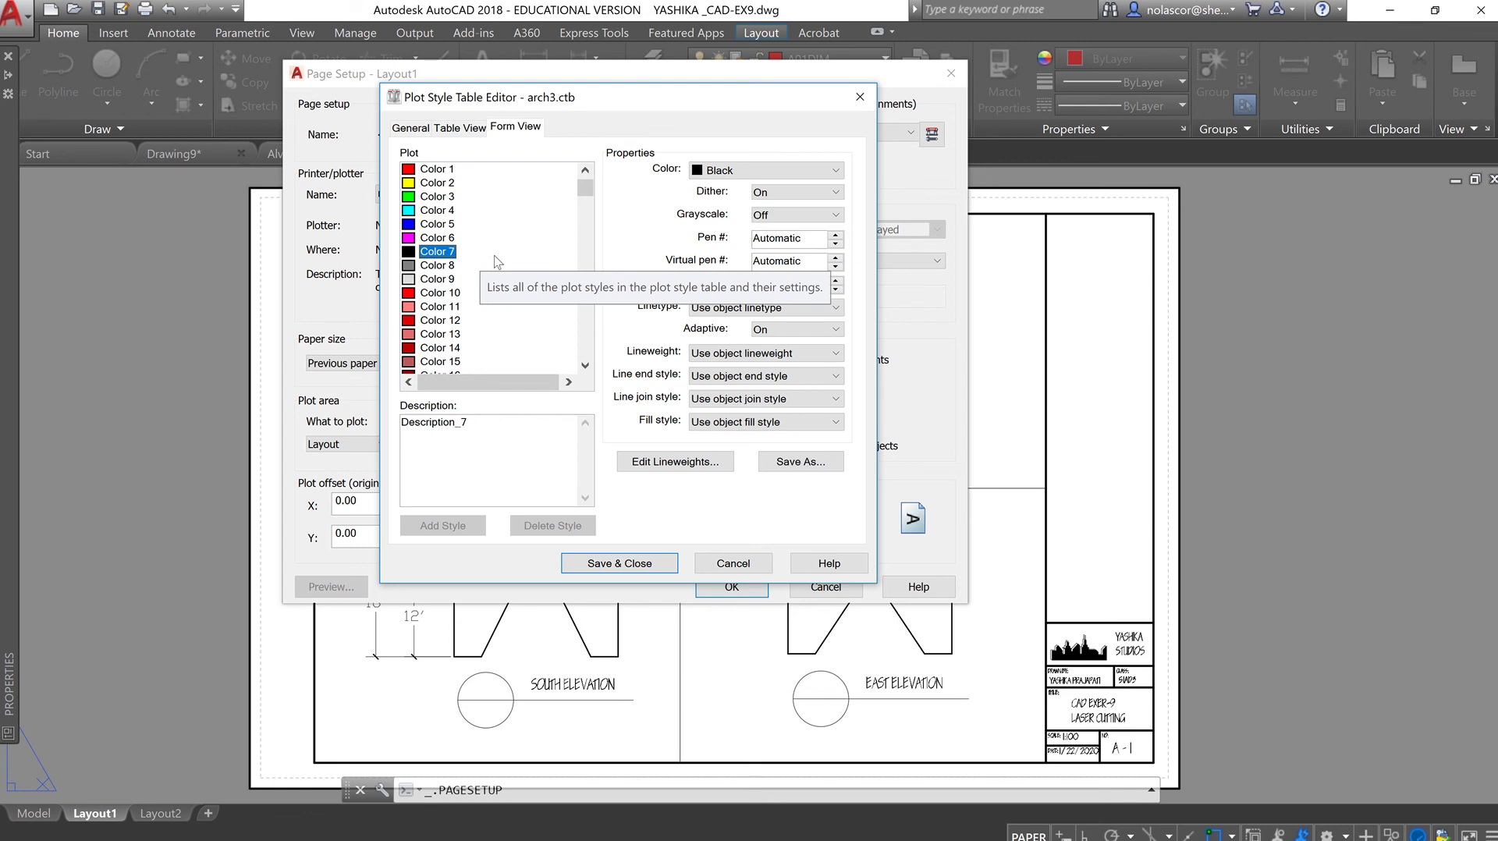
{"action": "left_click", "coordinate": [752, 353]}
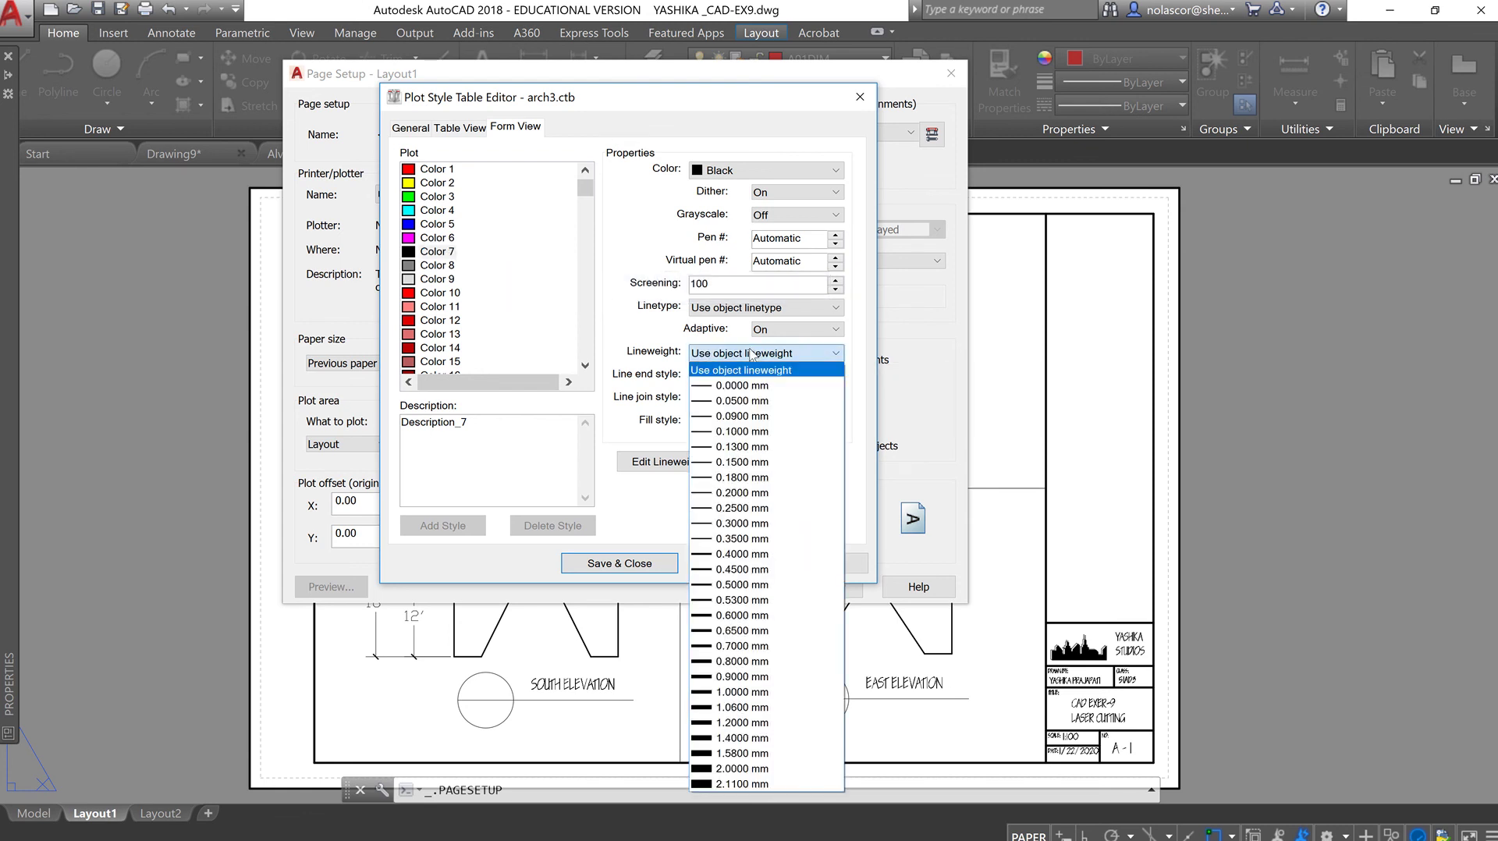
{"action": "left_click", "coordinate": [766, 585]}
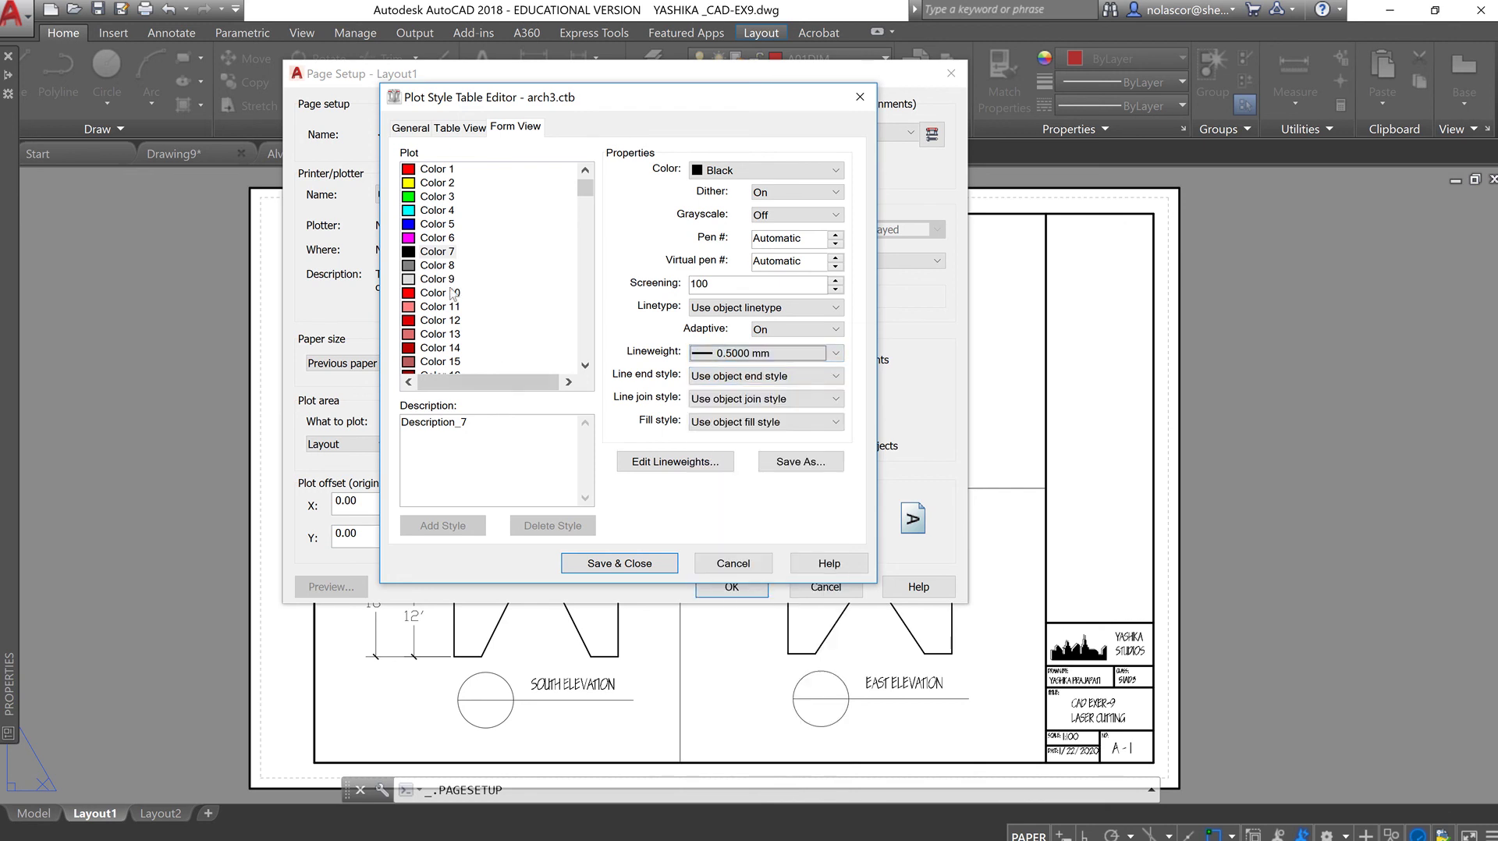
Give Color 8 a 0.0500 mm lineweight
{"action": "left_click", "coordinate": [436, 266]}
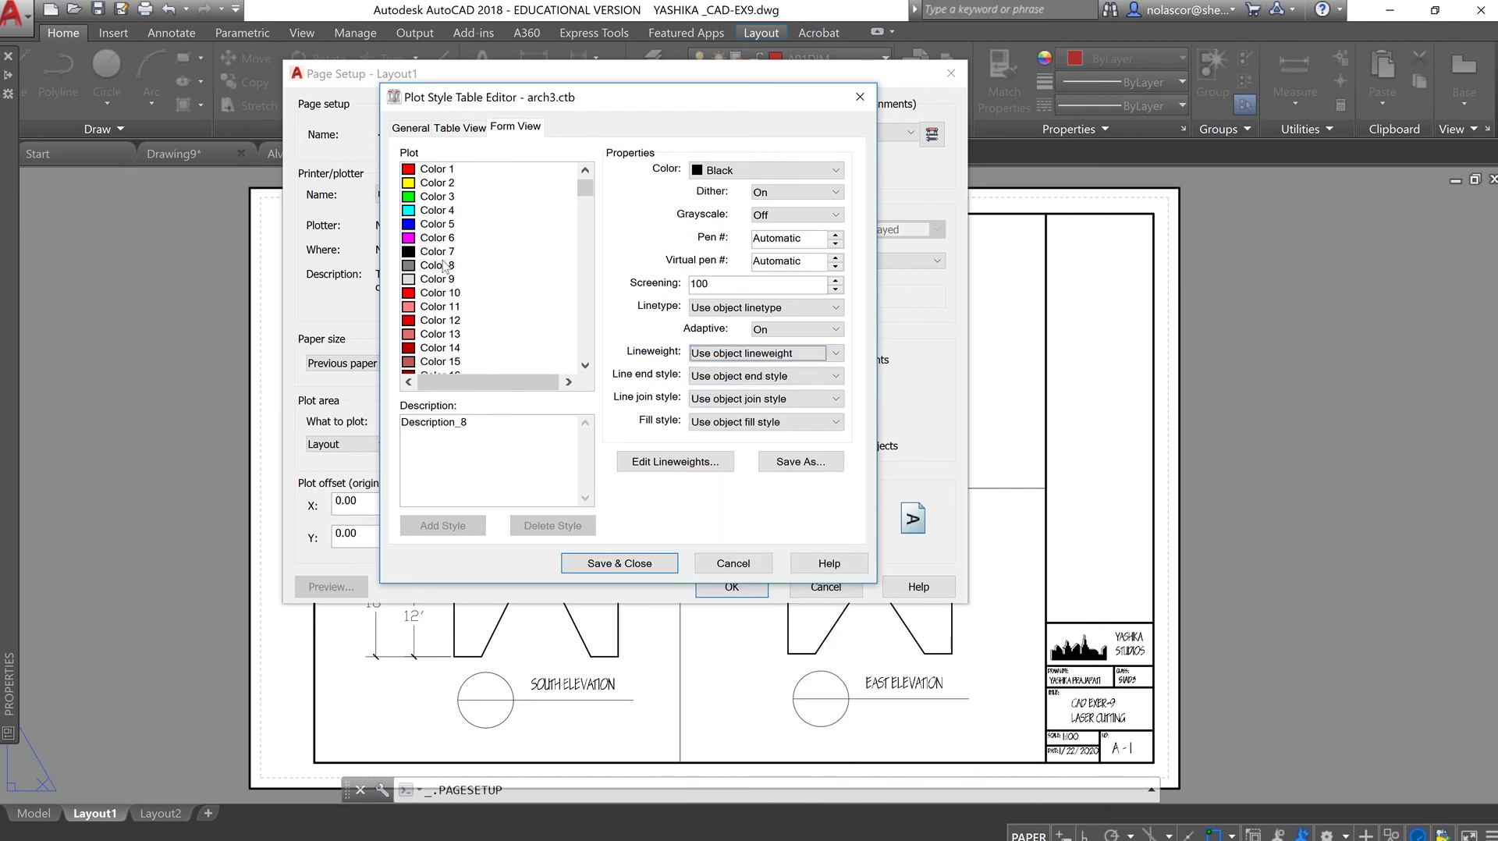
{"action": "left_click", "coordinate": [764, 355]}
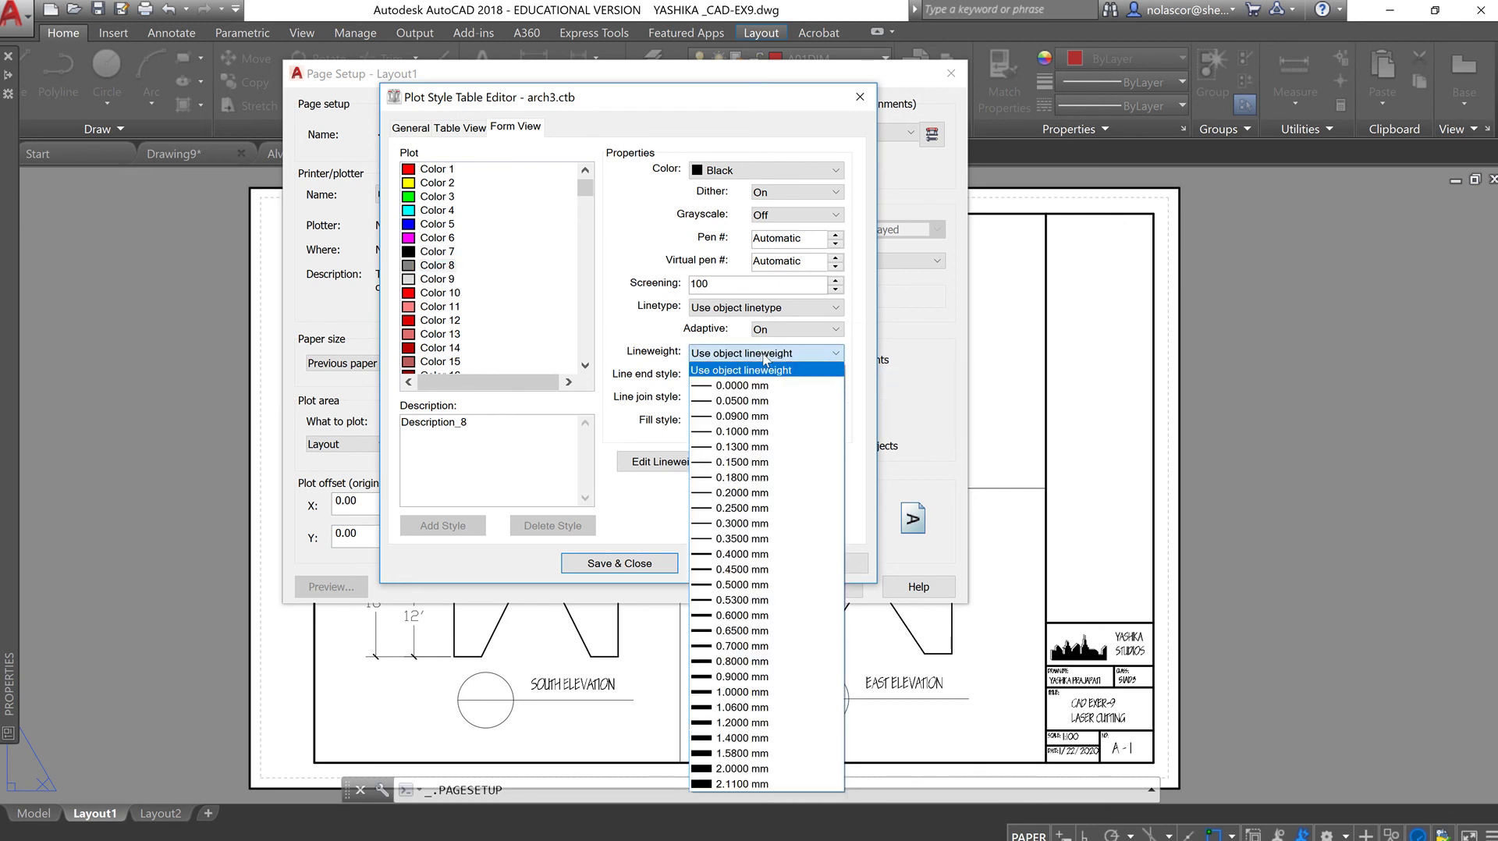
{"action": "left_click", "coordinate": [771, 396]}
{"action": "left_click", "coordinate": [768, 353]}
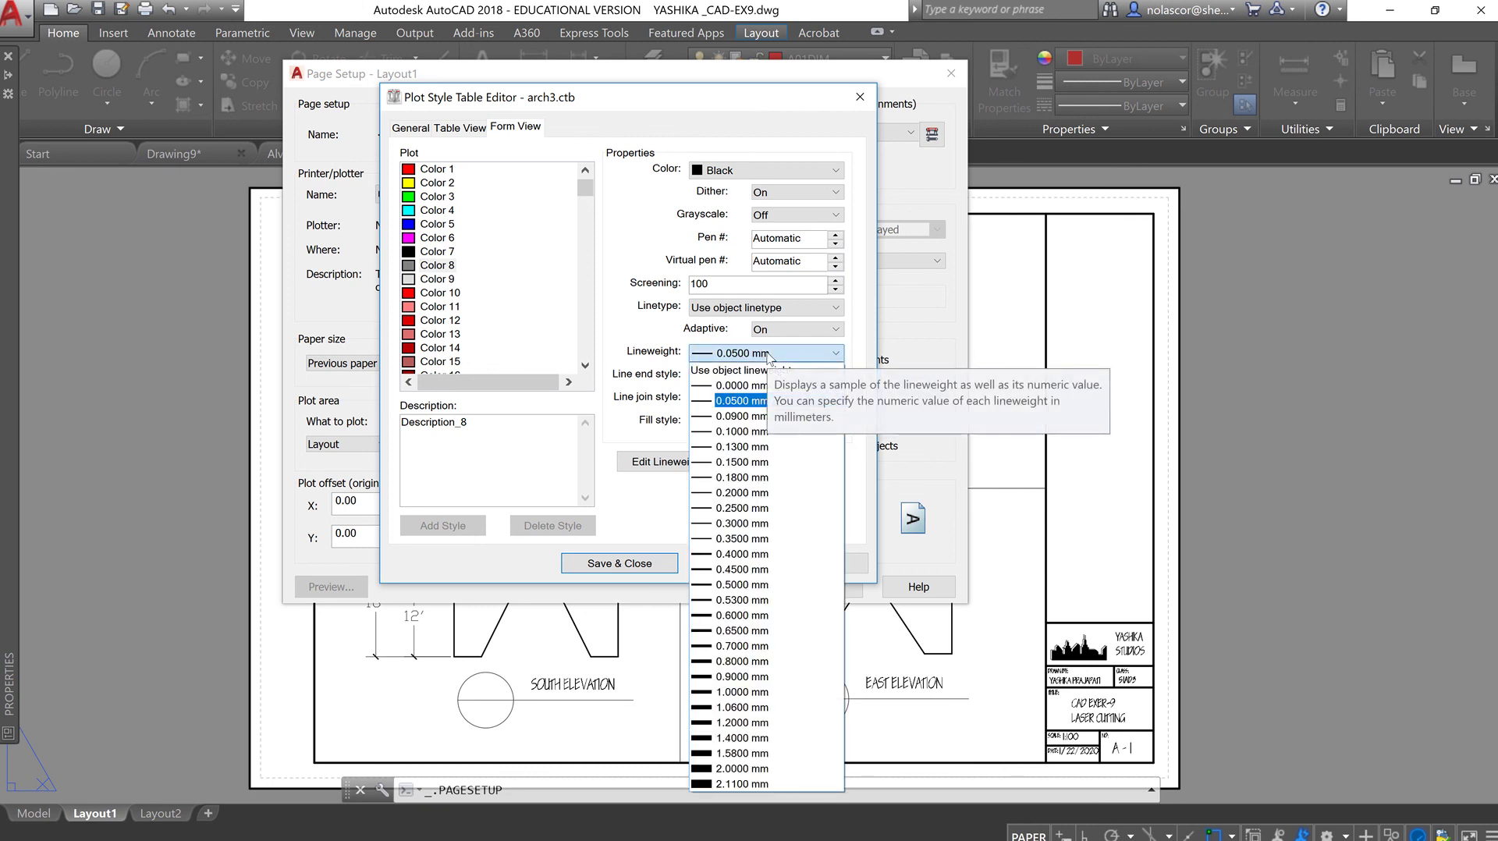
{"action": "left_click", "coordinate": [764, 401]}
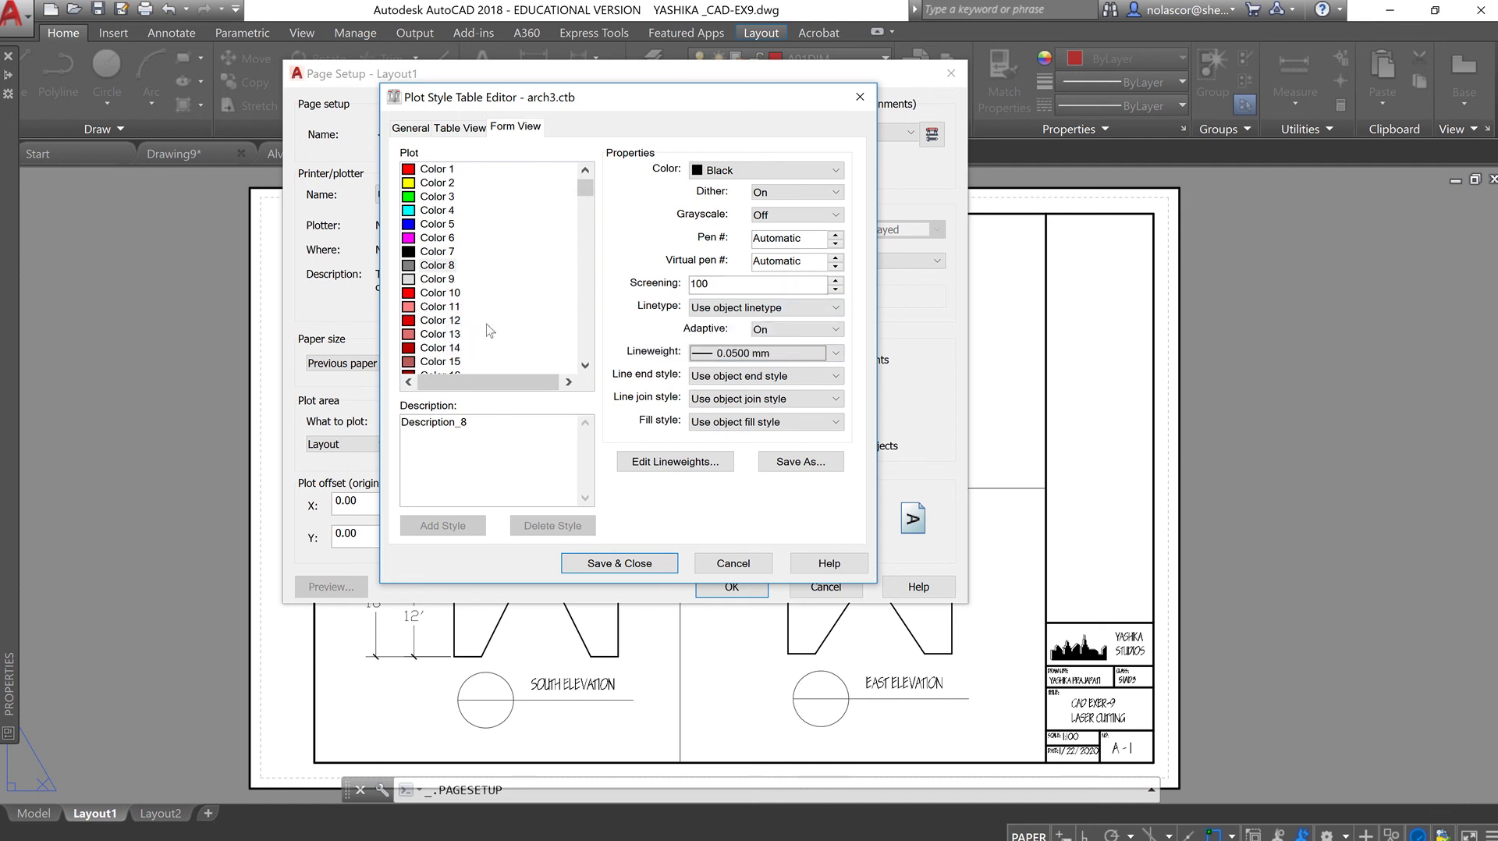
{"action": "scroll", "coordinate": [489, 330], "scroll_direction": "down", "scroll_amount": 3}
{"action": "mouse_move", "coordinate": [585, 204]}
{"action": "left_mouse_down"}
{"action": "mouse_move", "coordinate": [587, 371]}
{"action": "mouse_move", "coordinate": [581, 186]}
{"action": "left_mouse_up"}
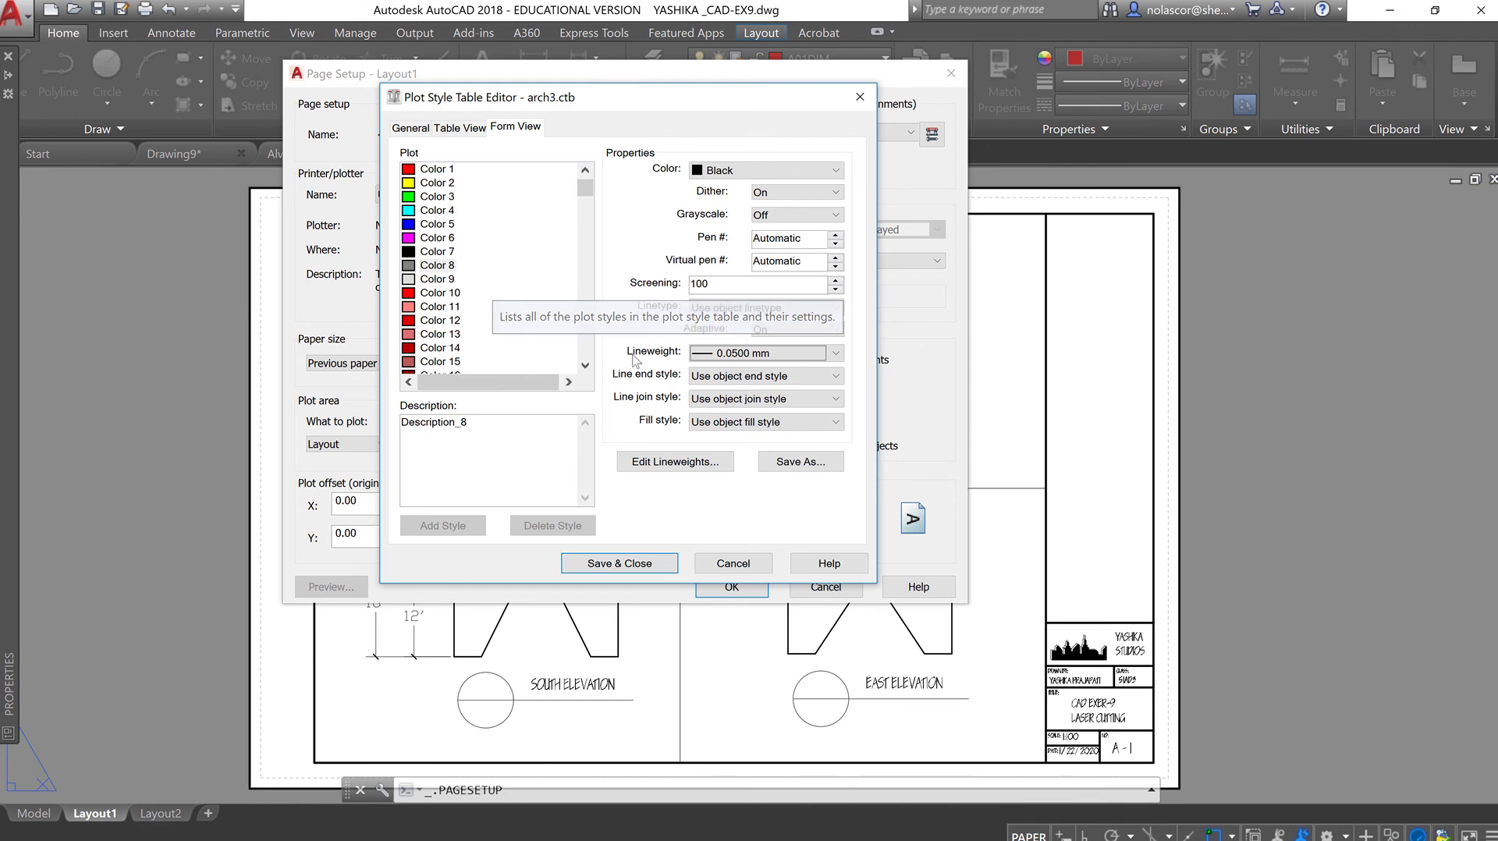
Save and close arch3.ctb, accept Layout1's page setup, and close the Page Setup Manager
{"action": "left_click", "coordinate": [651, 567]}
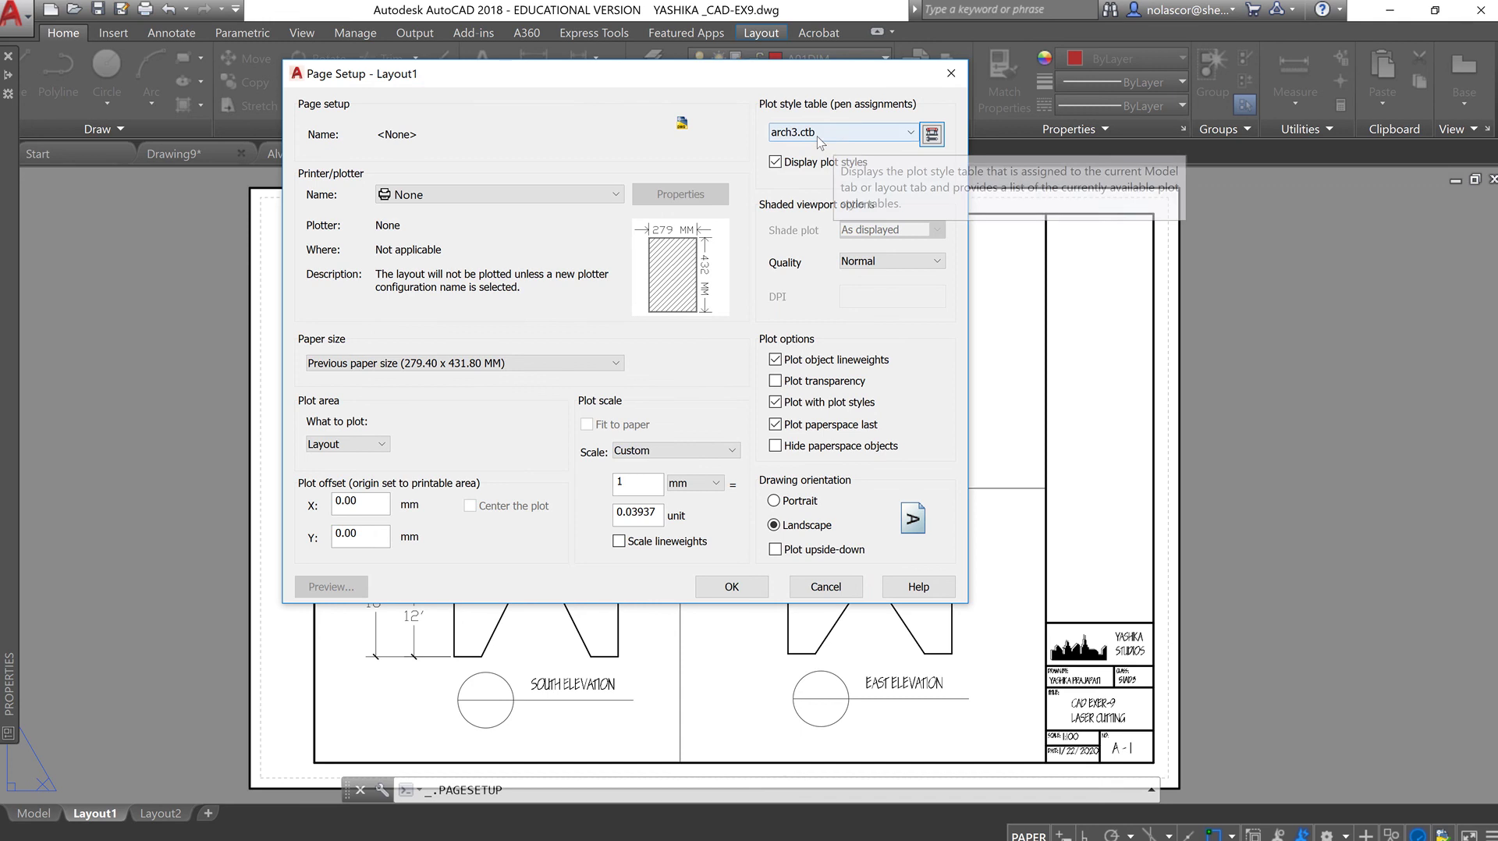
{"action": "left_click", "coordinate": [730, 586]}
{"action": "left_click", "coordinate": [704, 544]}
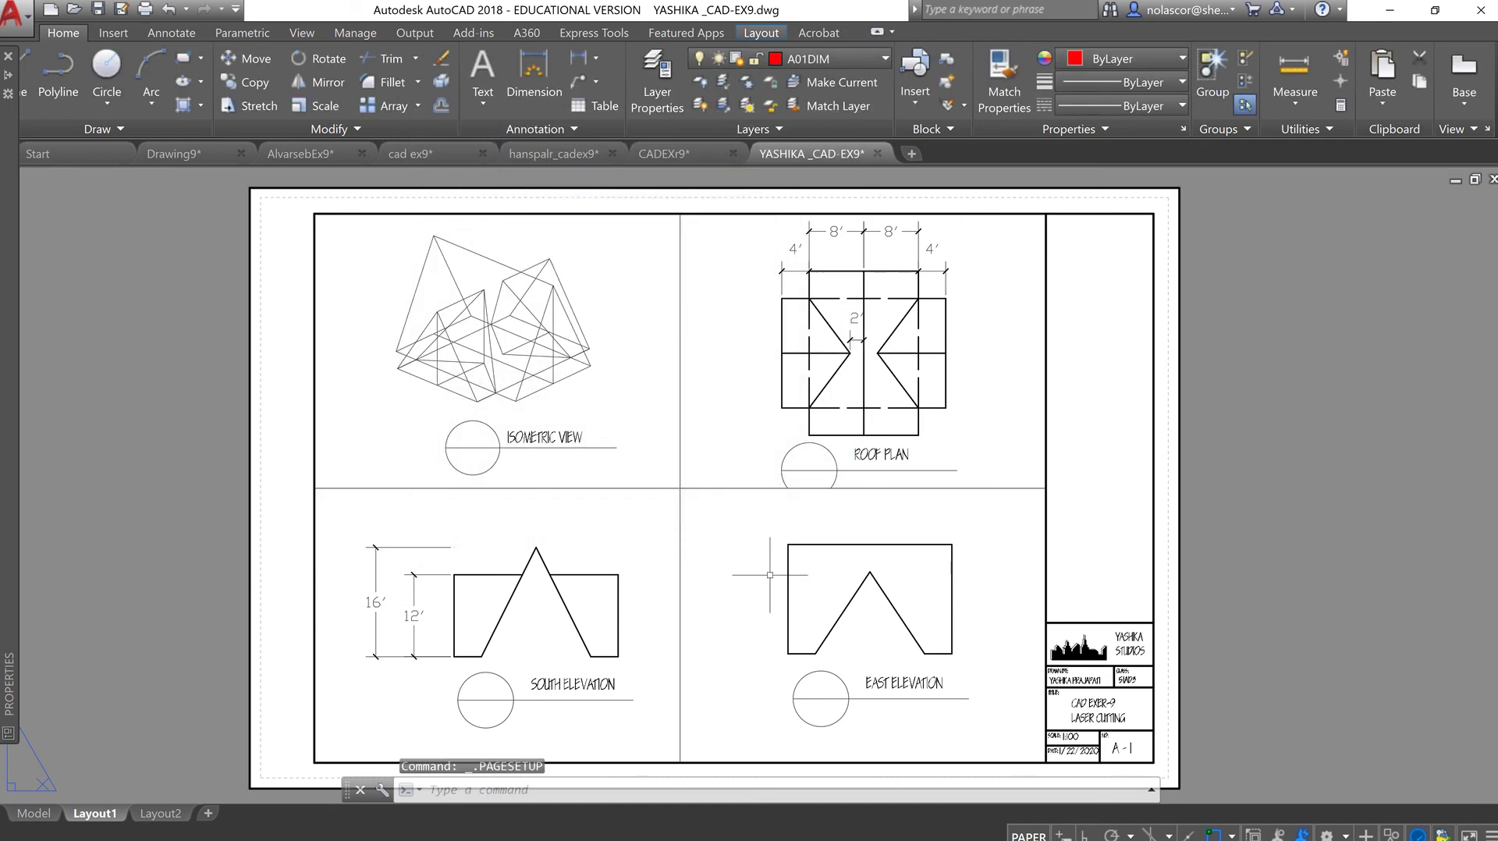
Turn on Display Lineweight through the LW Lineweight Settings dialog
{"action": "scroll", "coordinate": [797, 550], "scroll_direction": "up", "scroll_amount": 6}
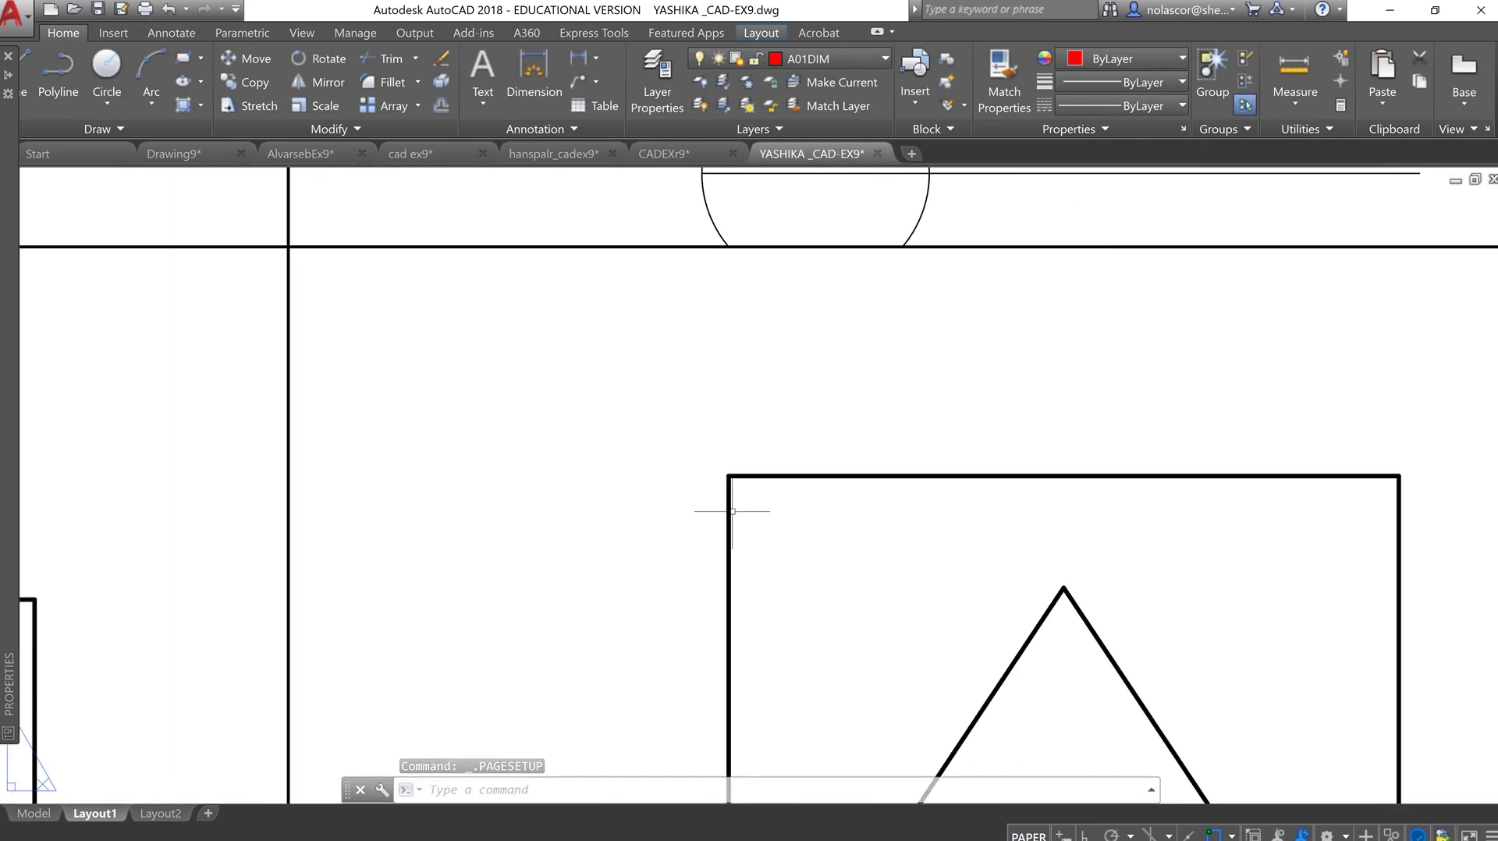
{"action": "scroll", "coordinate": [732, 514], "scroll_direction": "down", "scroll_amount": 6}
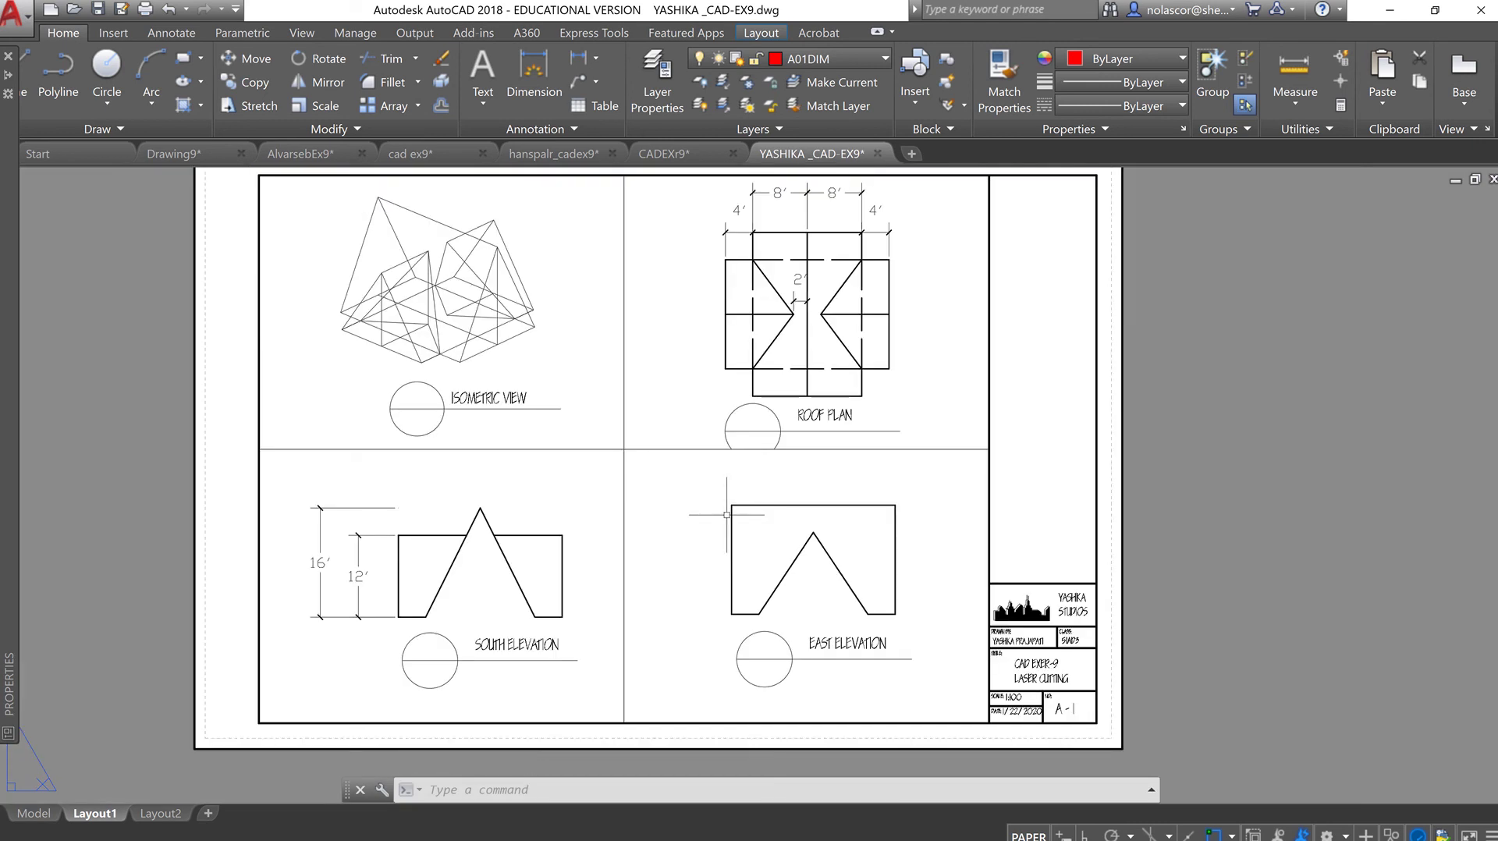
{"action": "type", "text": "l"}
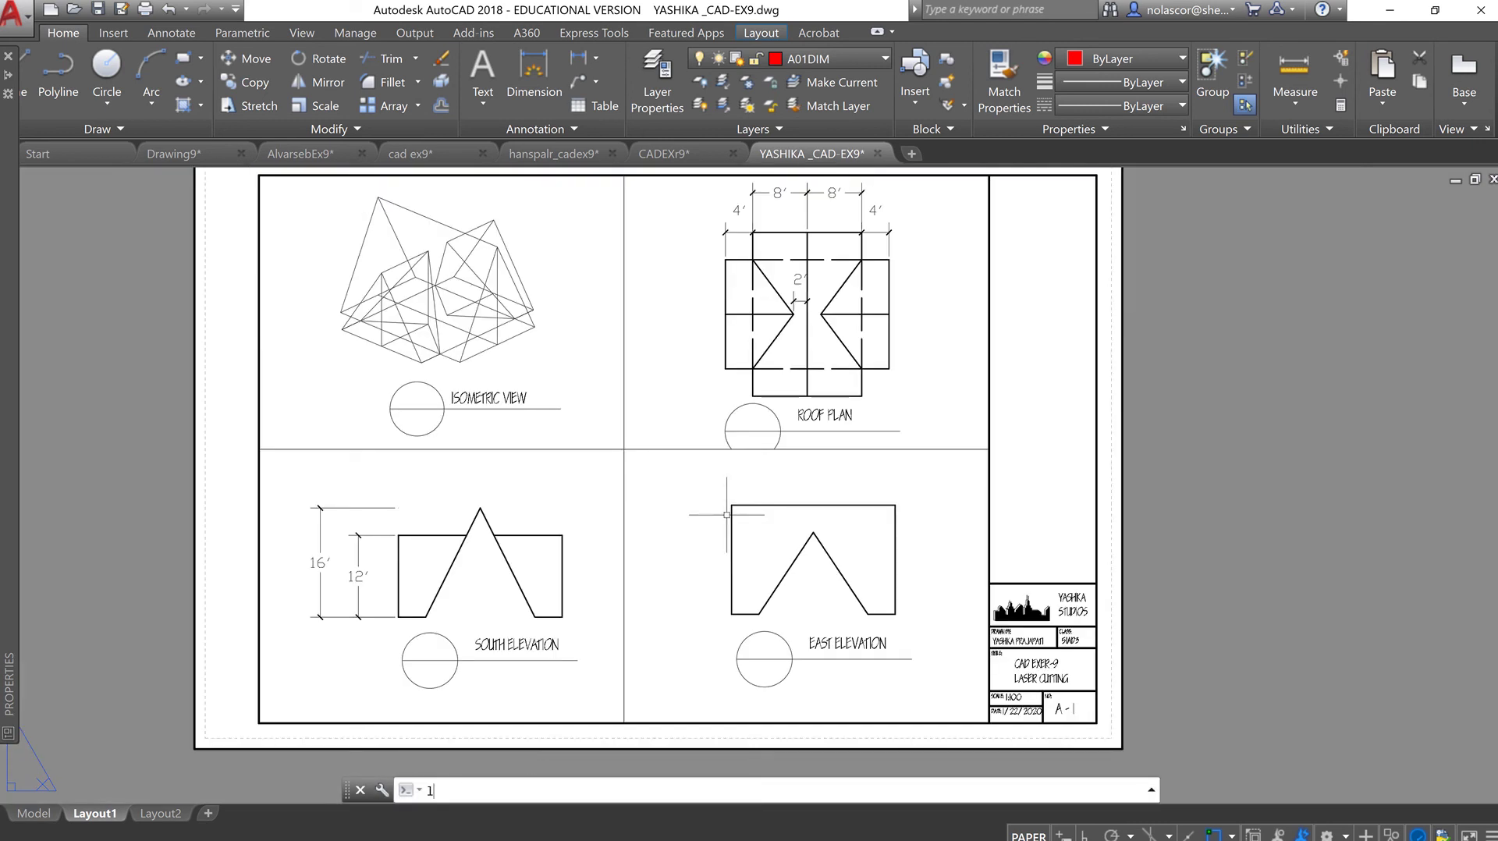
{"action": "type", "text": "w"}
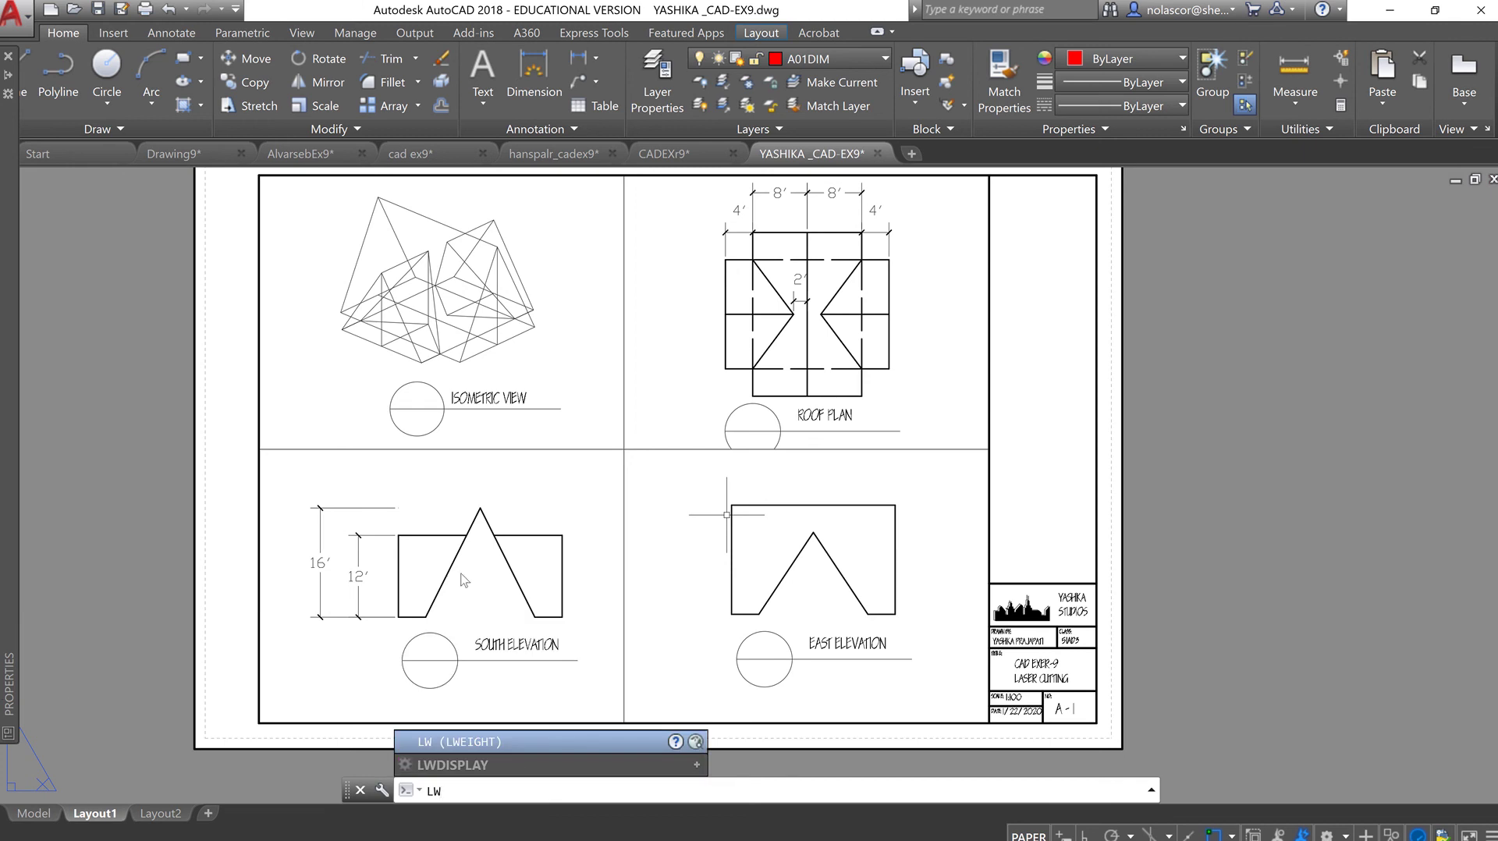
{"action": "key", "text": "Return"}
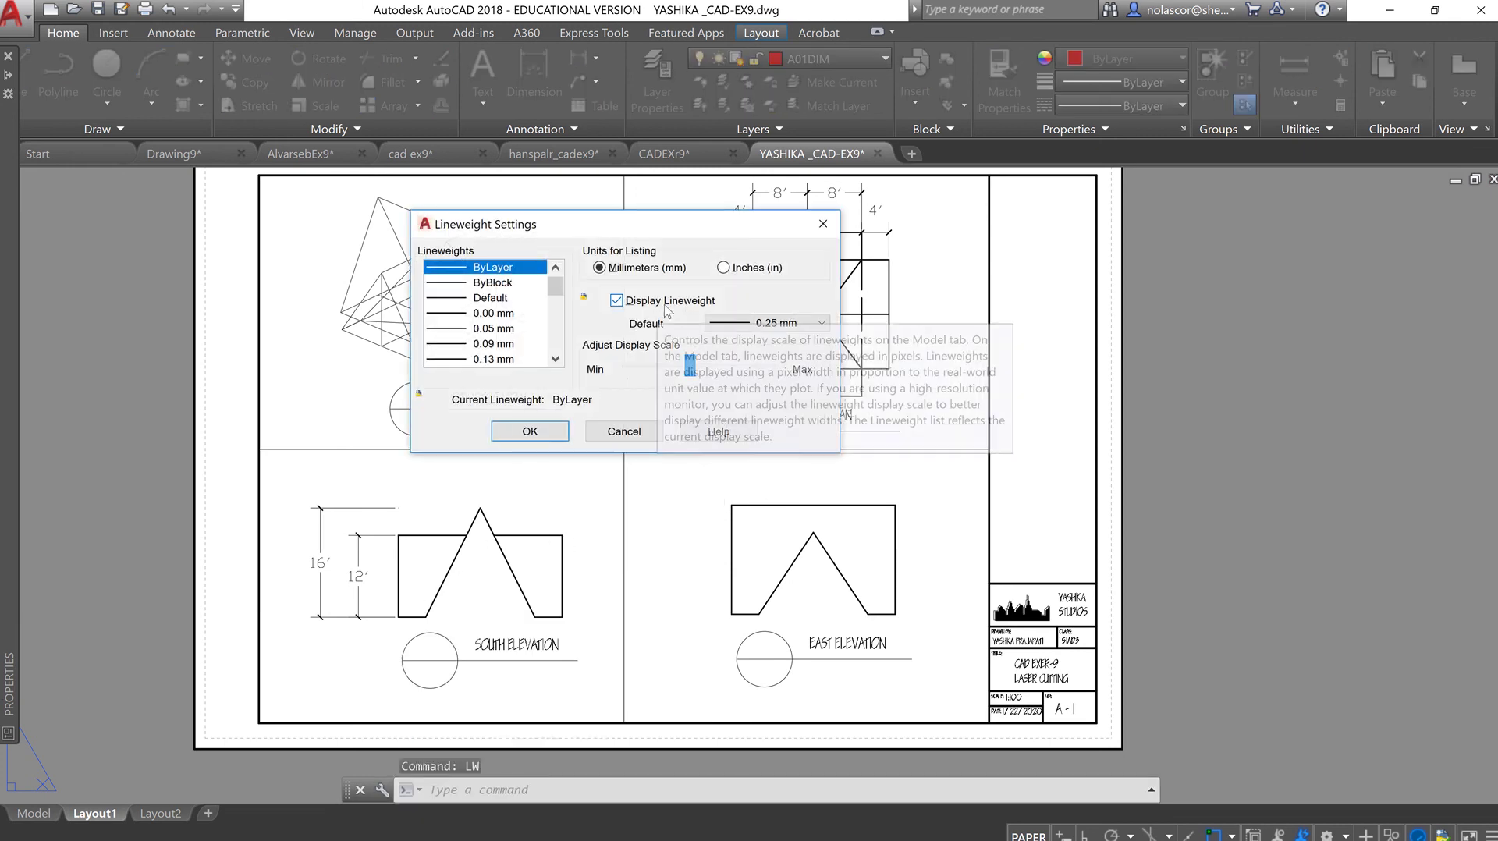
{"action": "left_click", "coordinate": [528, 431]}
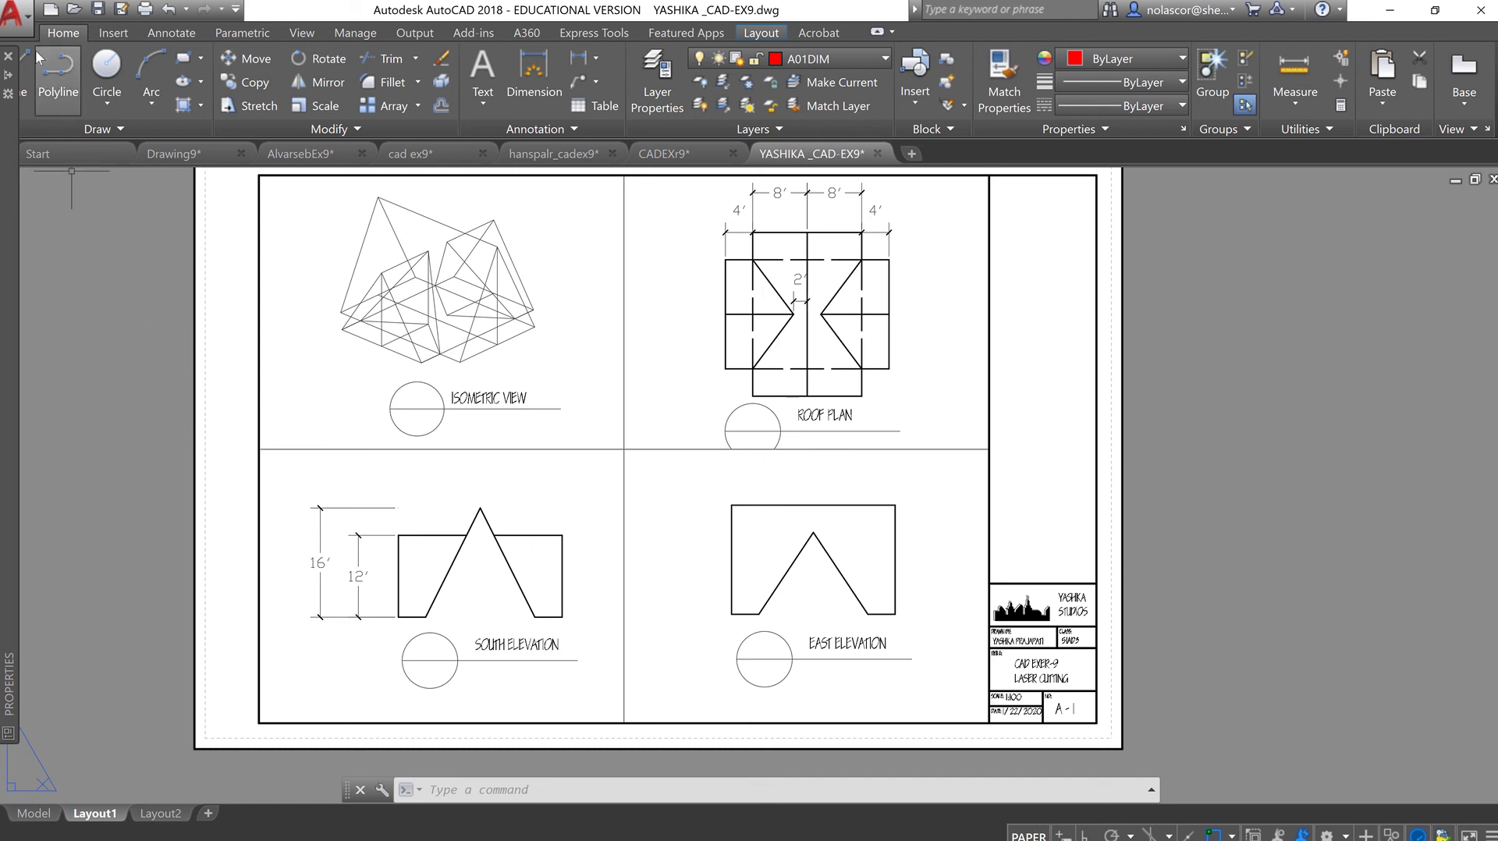
Open the Plotters folder via the application menu's Print > Manage Plotters
{"action": "left_click", "coordinate": [15, 14]}
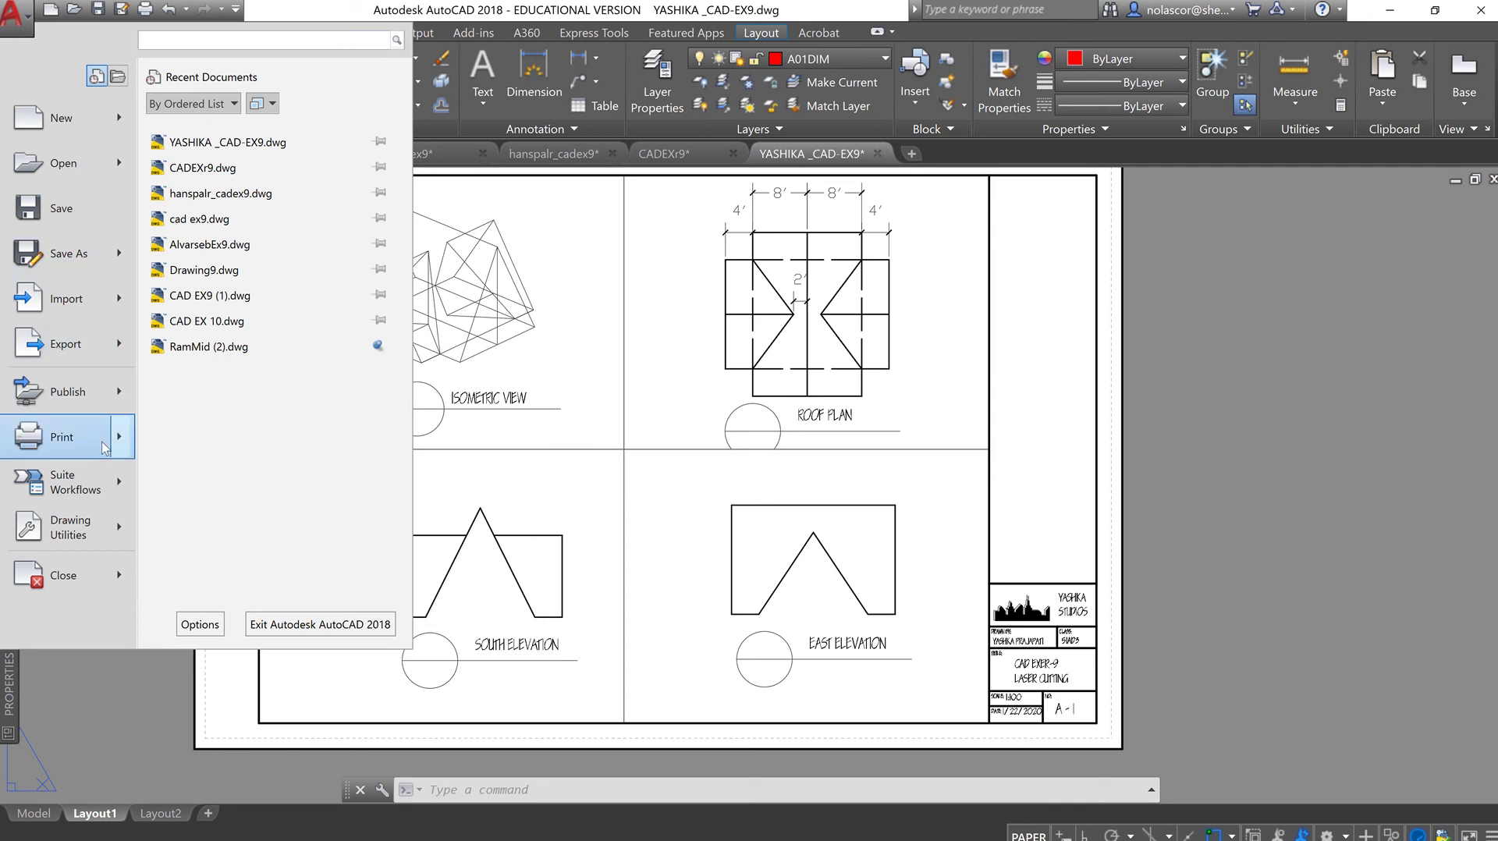
{"action": "mouse_move", "coordinate": [105, 447]}
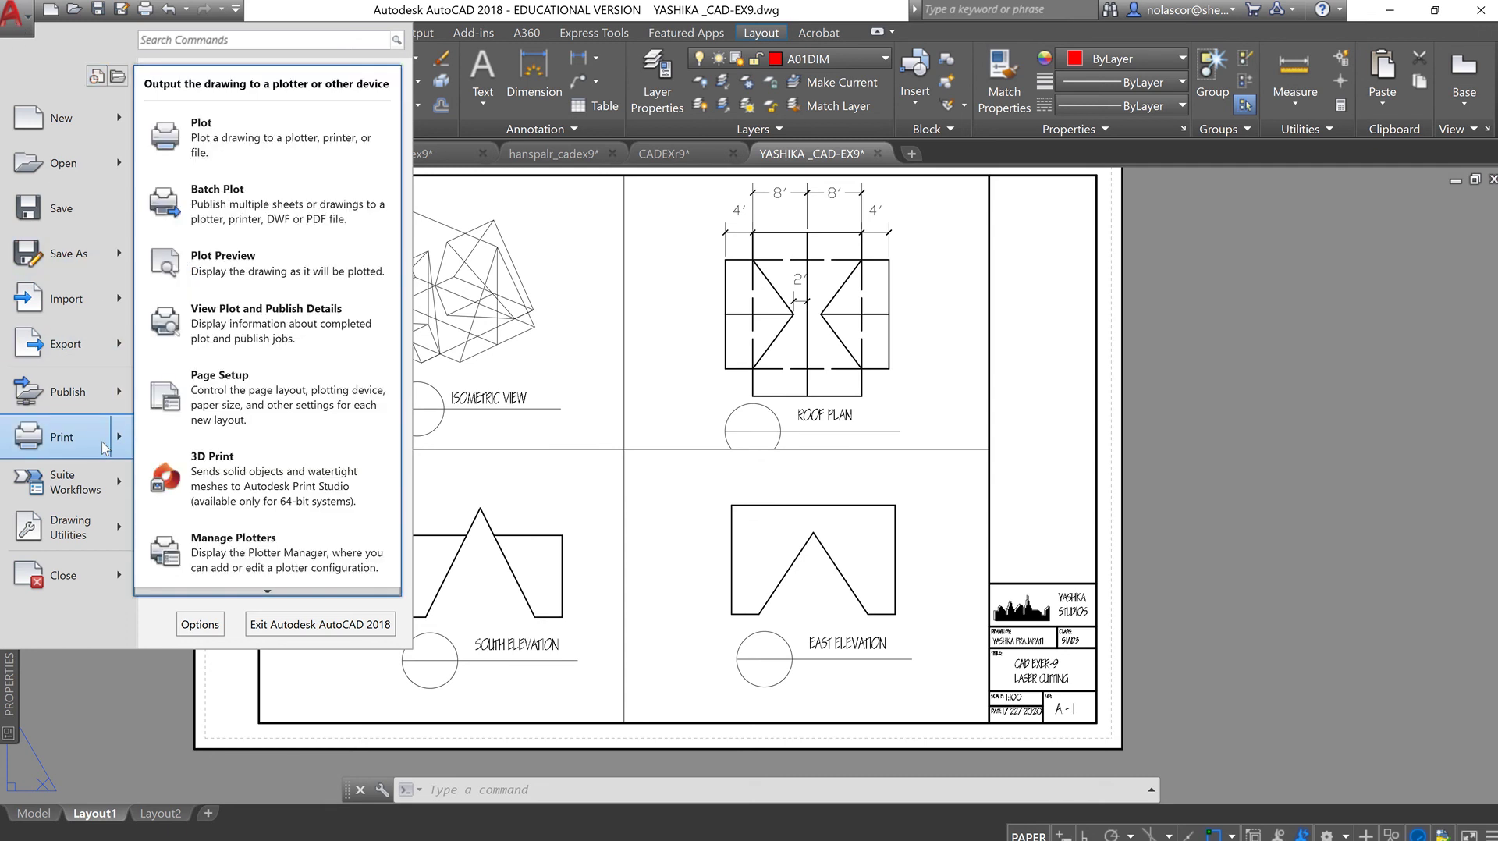
{"action": "left_click", "coordinate": [273, 555]}
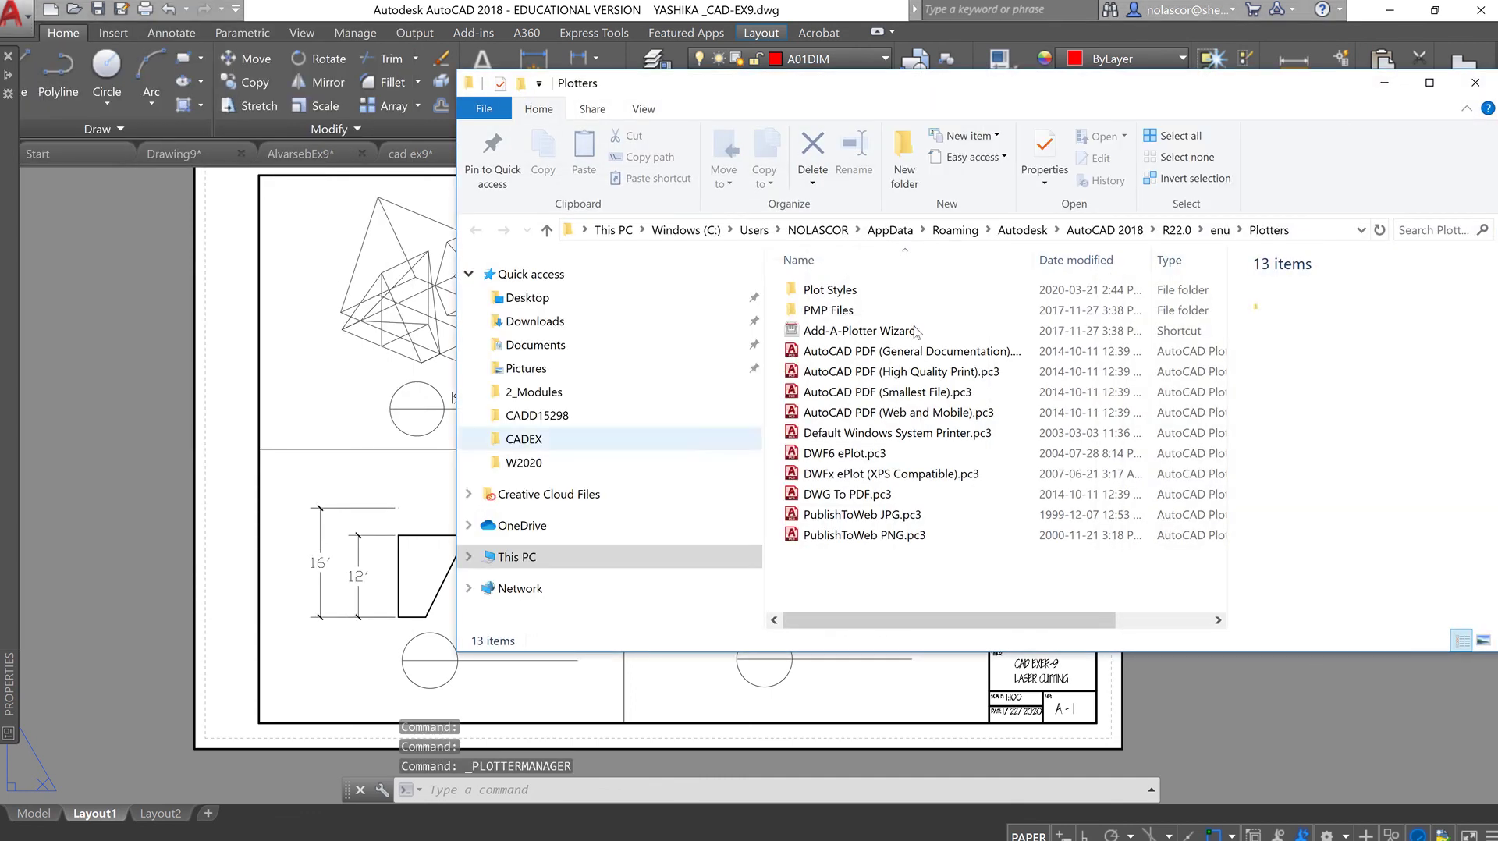
Open the Plot Styles folder, confirm ARCH.CTB is there, and close the Explorer window
{"action": "left_click_drag", "start_coordinate": [914, 92], "coordinate": [634, 99]}
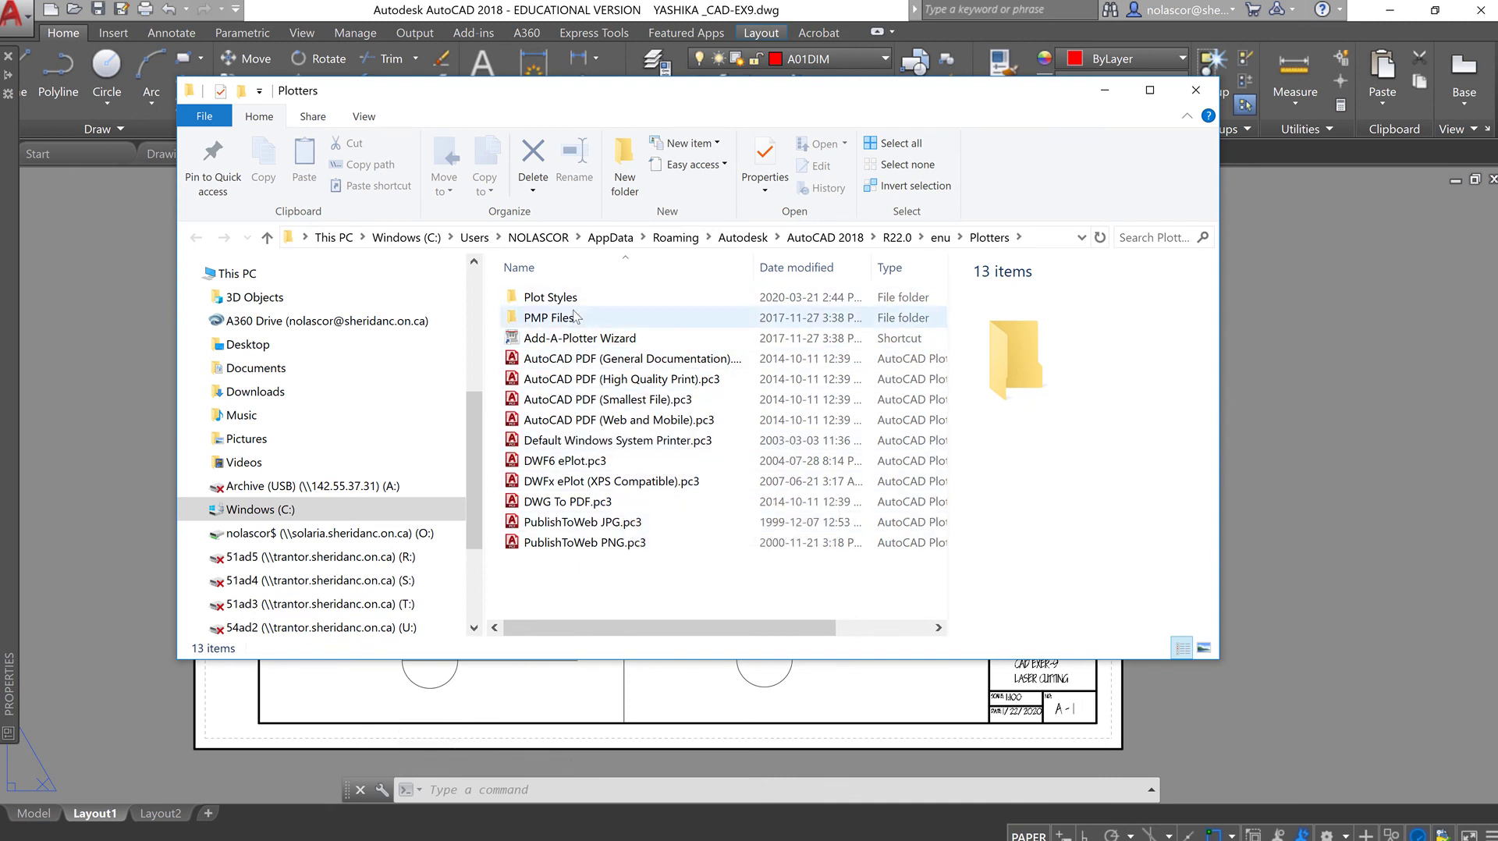
{"action": "double_click", "coordinate": [551, 297]}
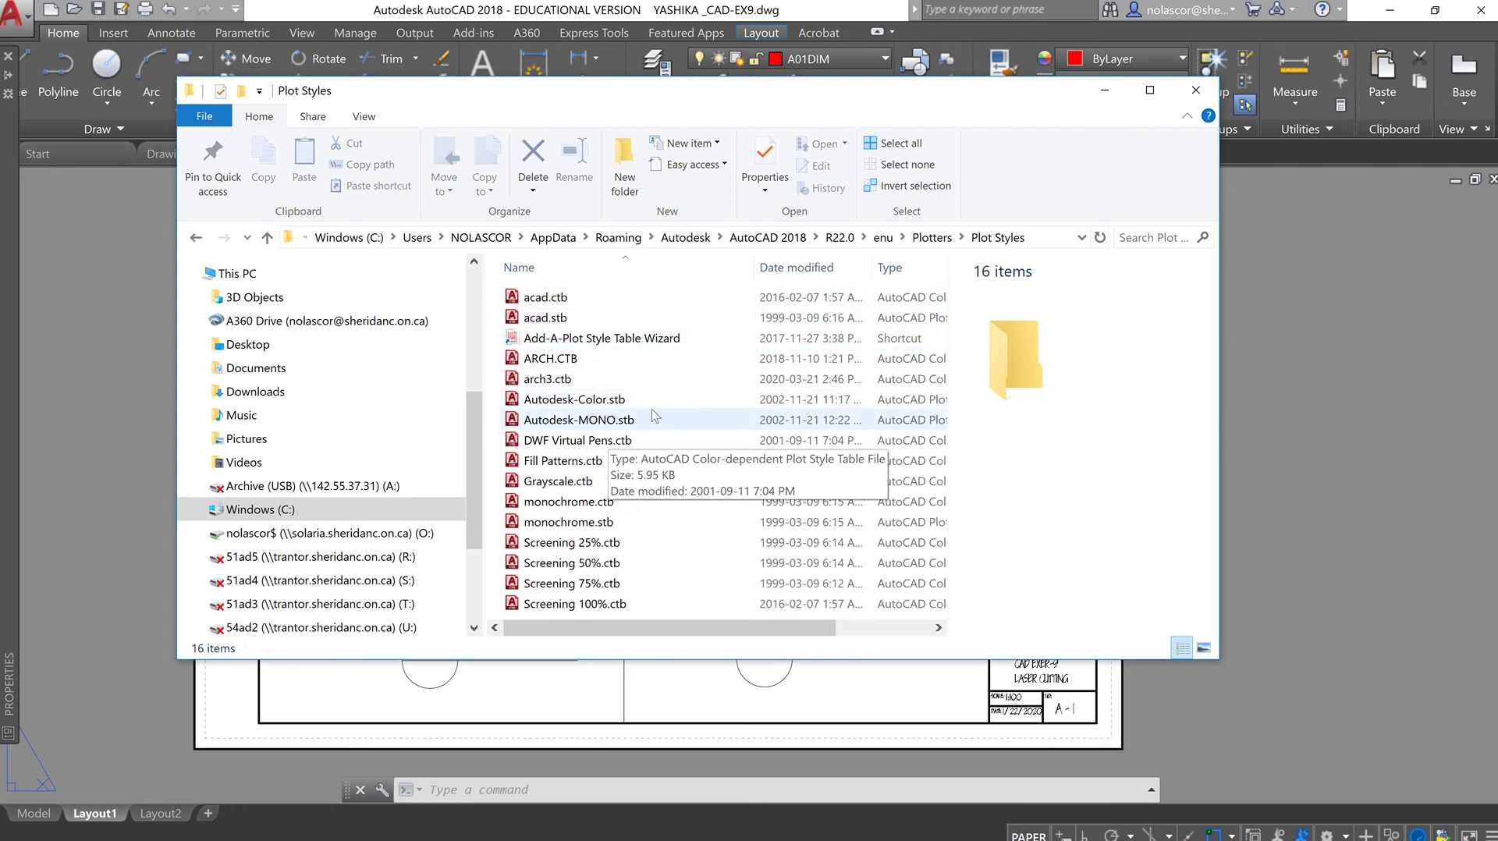
{"action": "left_click", "coordinate": [644, 359]}
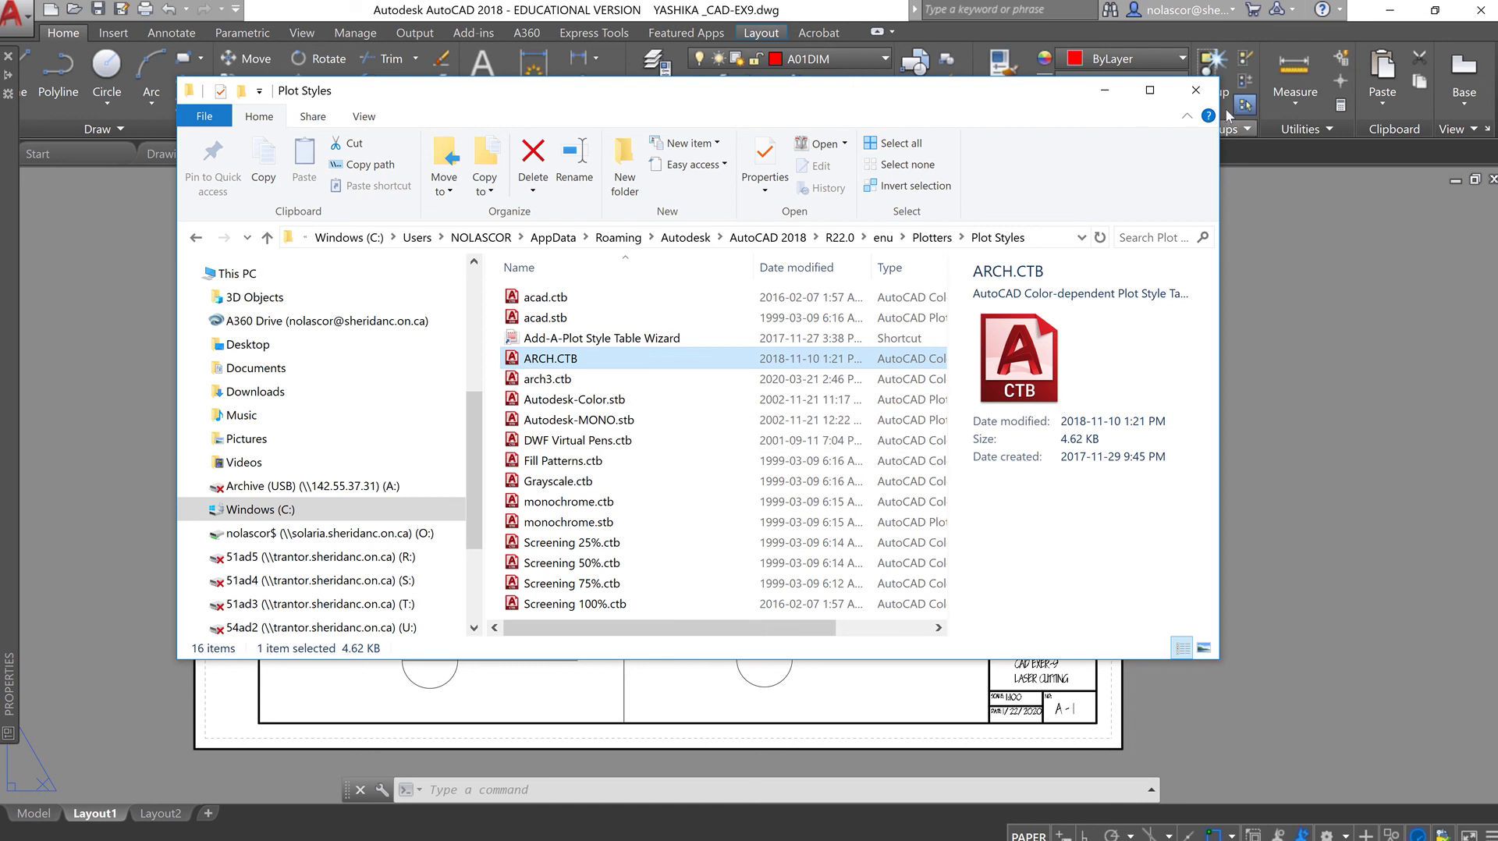
{"action": "left_click", "coordinate": [1195, 90]}
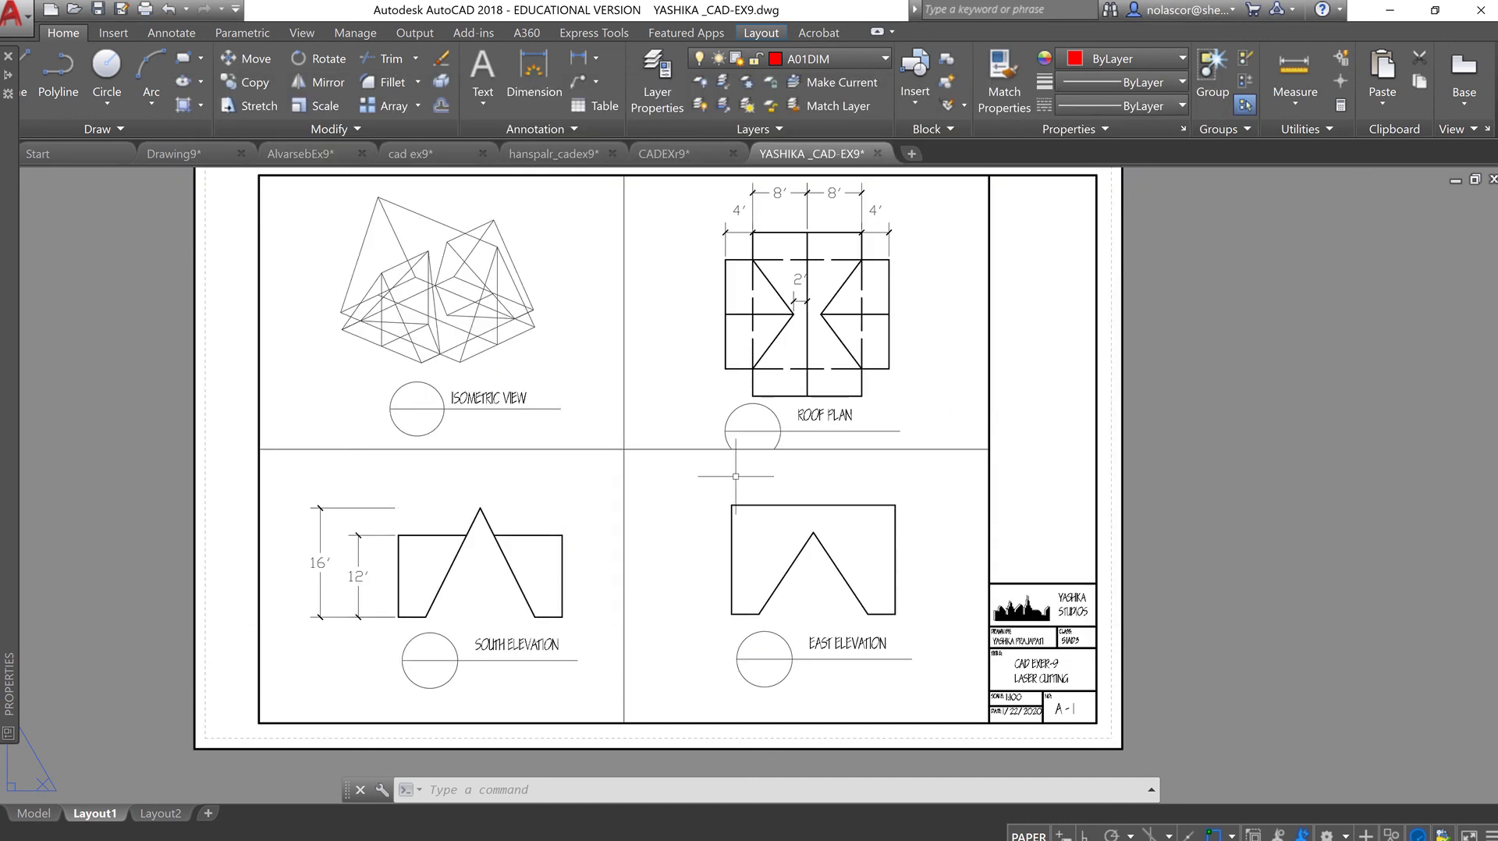
Switch to Layout2 and set arch3.ctb as its page setup's plot style table
{"action": "left_click", "coordinate": [157, 816]}
{"action": "right_click", "coordinate": [157, 824]}
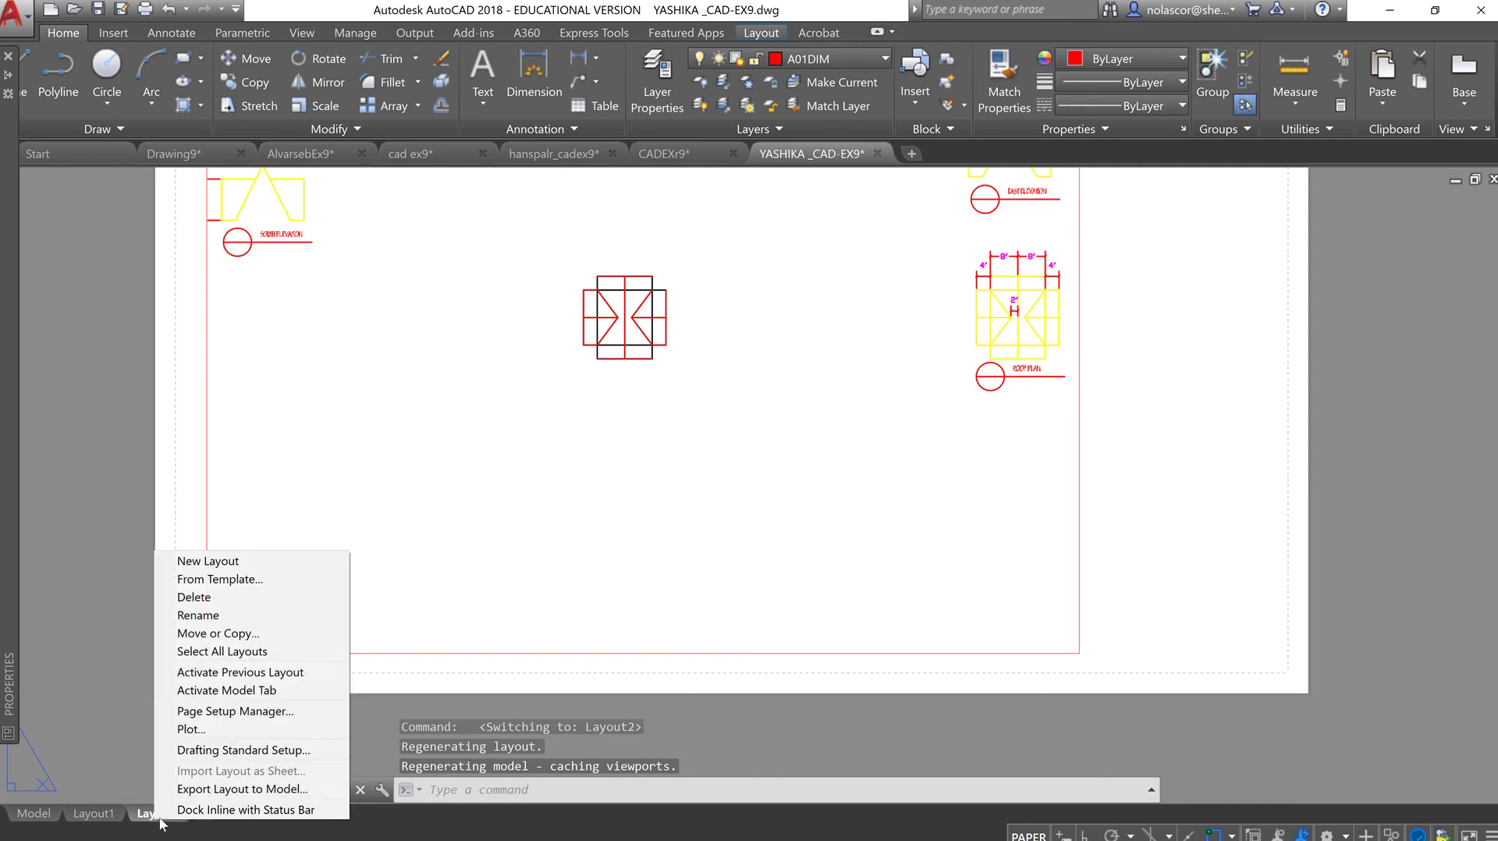
{"action": "left_click", "coordinate": [258, 712]}
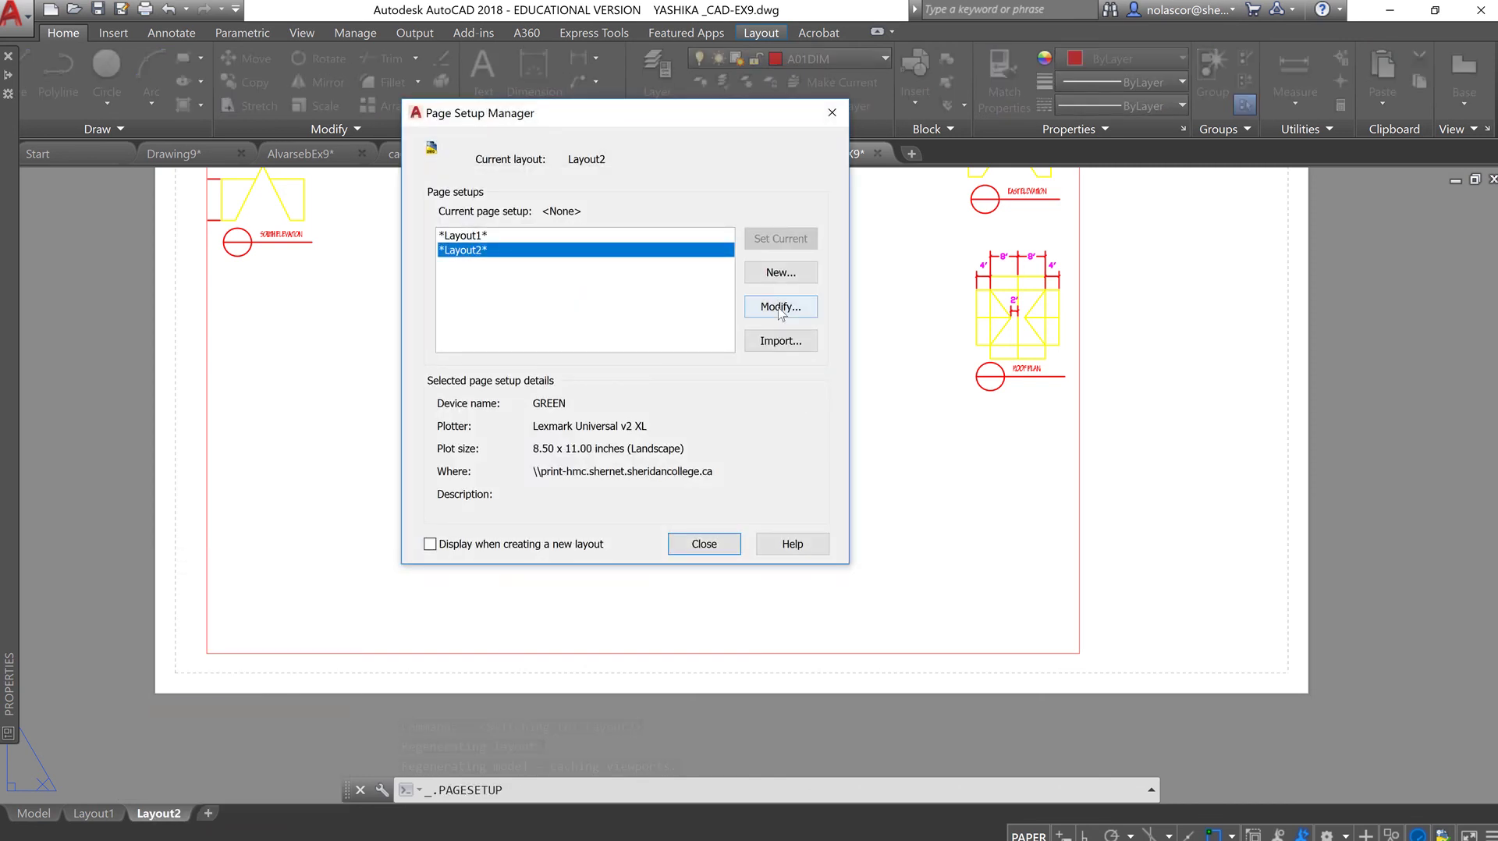
{"action": "left_click", "coordinate": [778, 310]}
{"action": "left_click", "coordinate": [905, 135]}
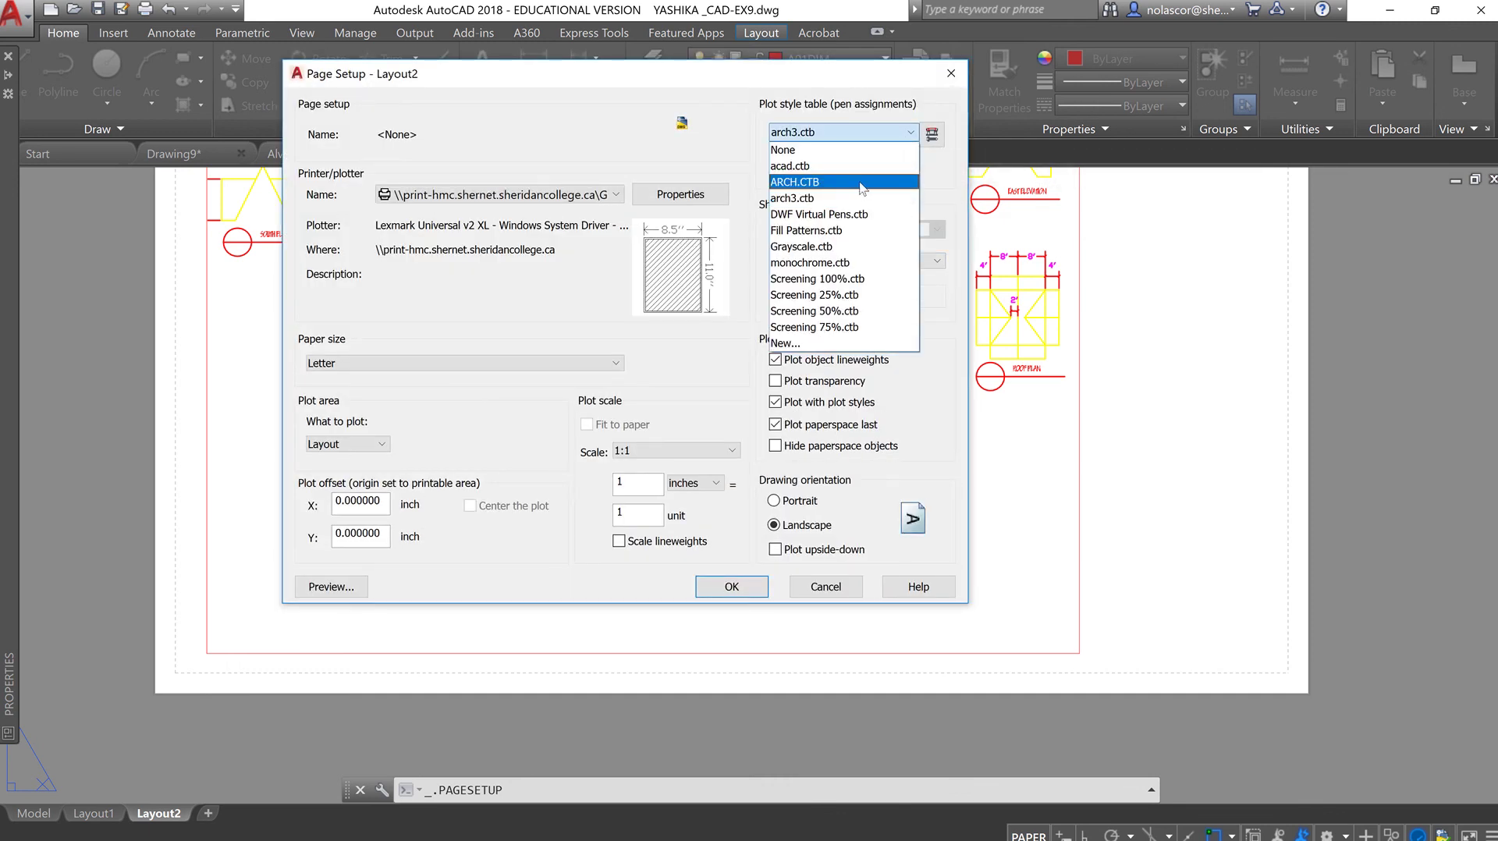
{"action": "left_click", "coordinate": [828, 594]}
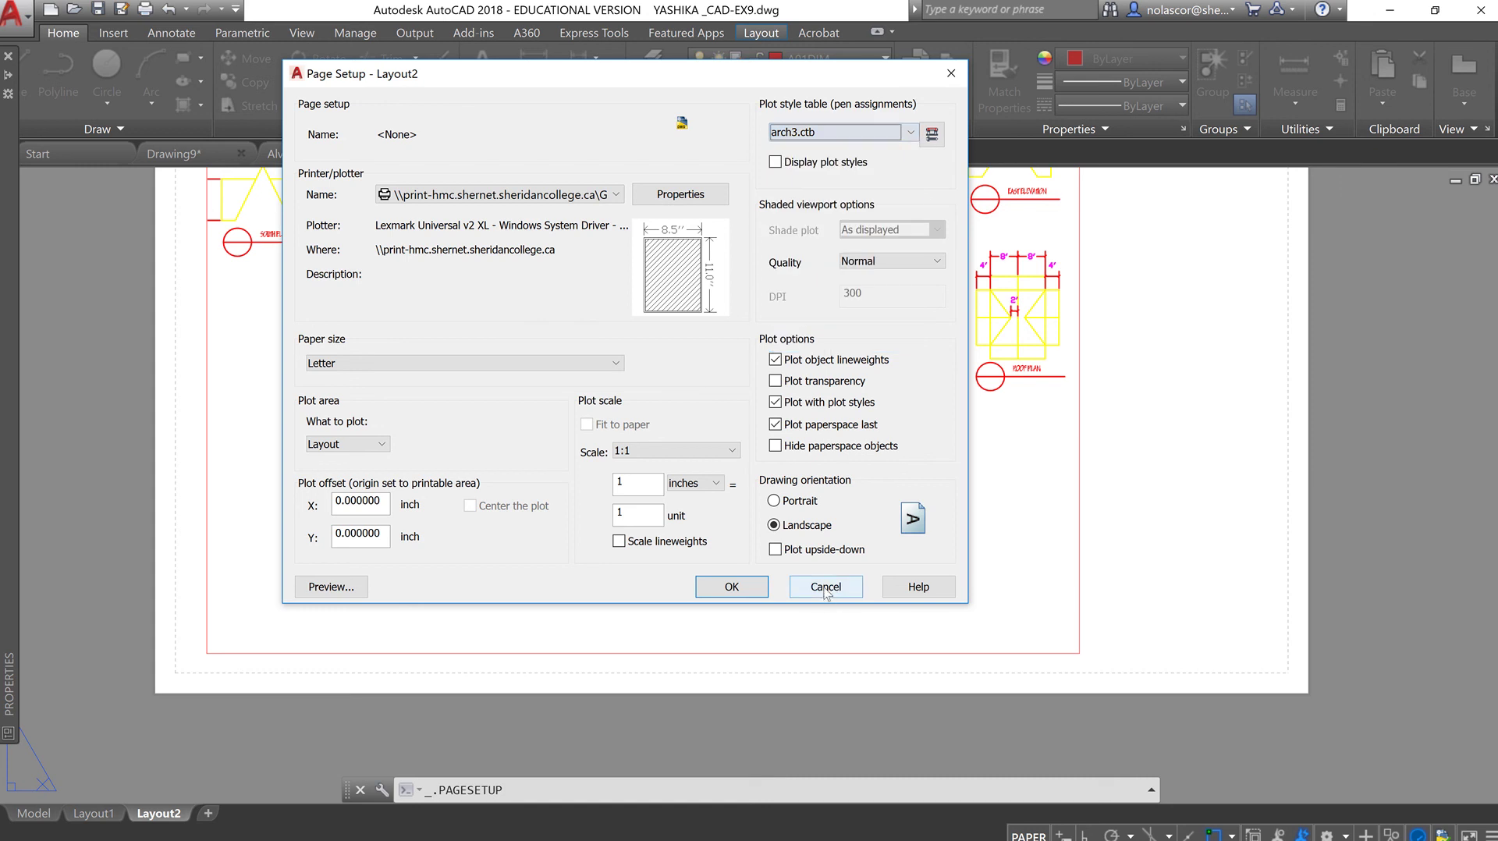